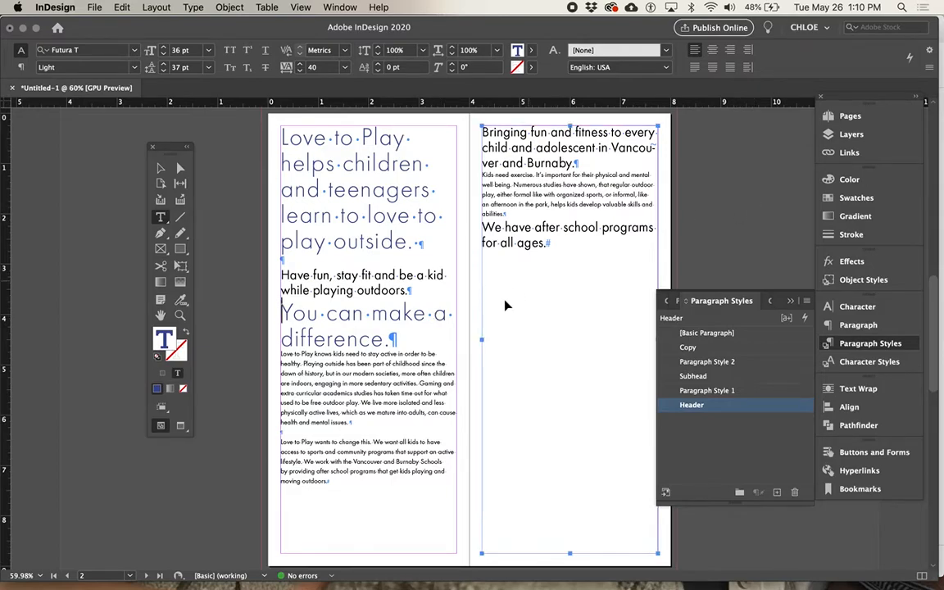
- Switch to Chrome and find the brand colour requirement in the brochure brief, highlighting "Pantone Coated 646"
key(super+Tab)
scroll(481, 309, up, 10)
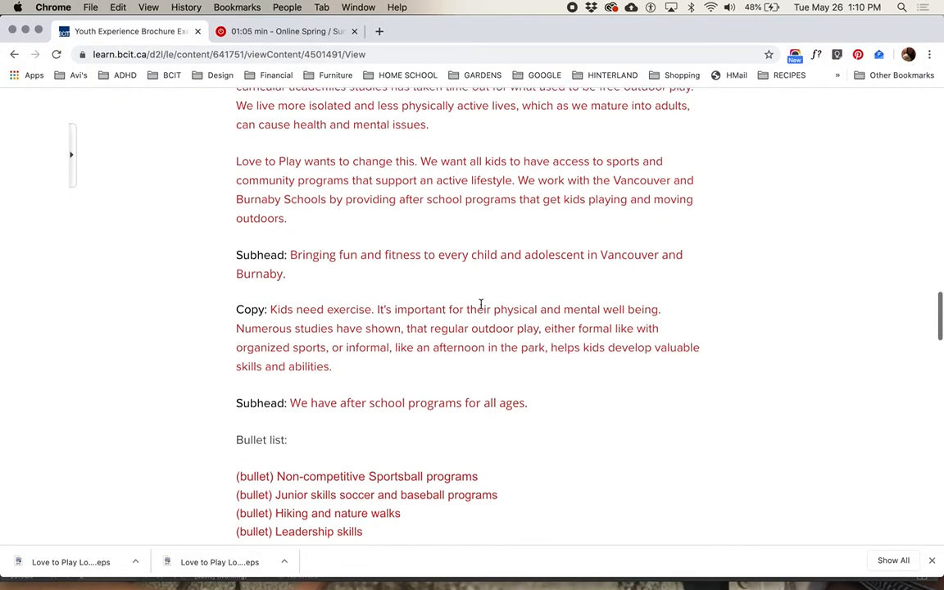
scroll(482, 309, up, 1)
scroll(482, 308, down, 5)
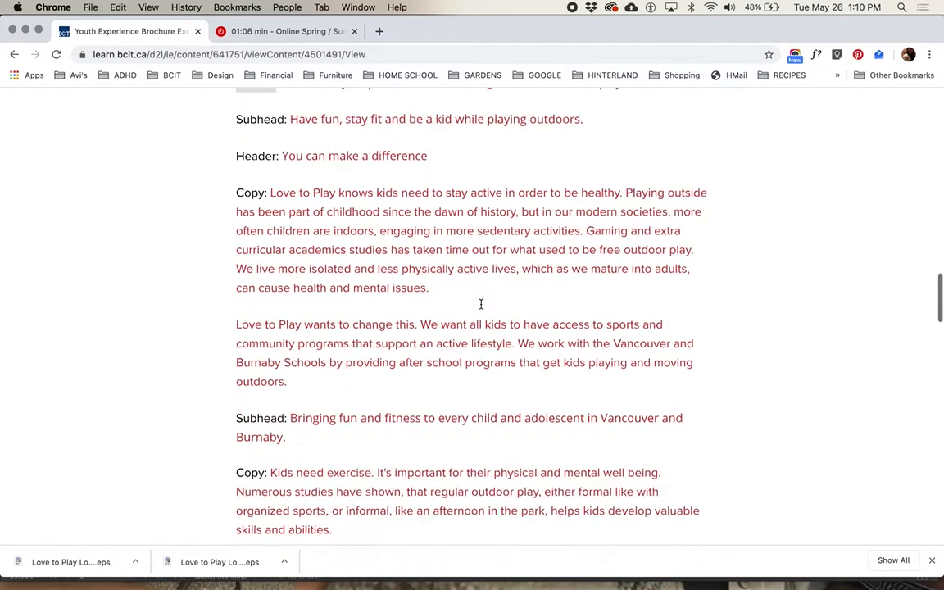
scroll(482, 308, up, 12)
scroll(482, 308, up, 4)
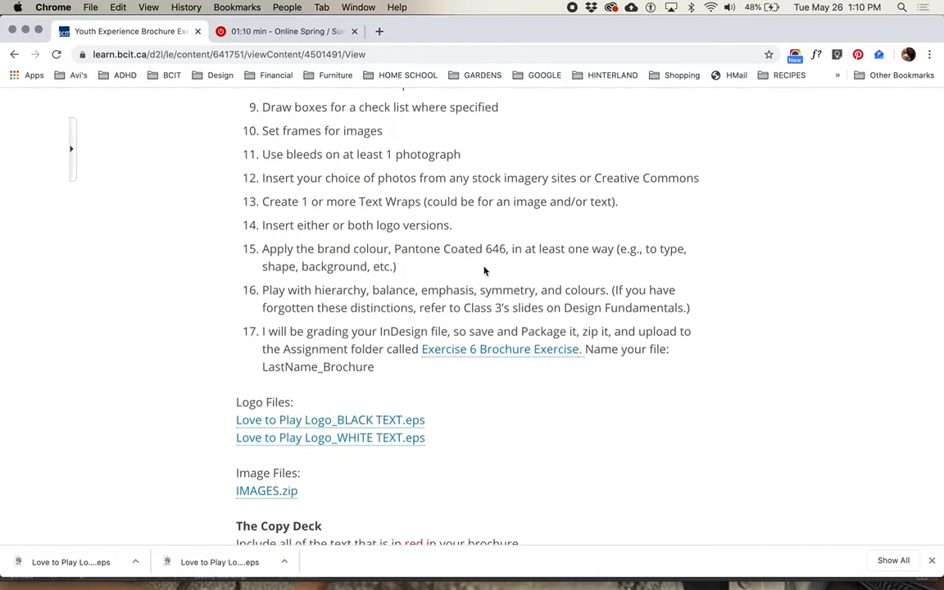
drag(505, 249, 394, 247)
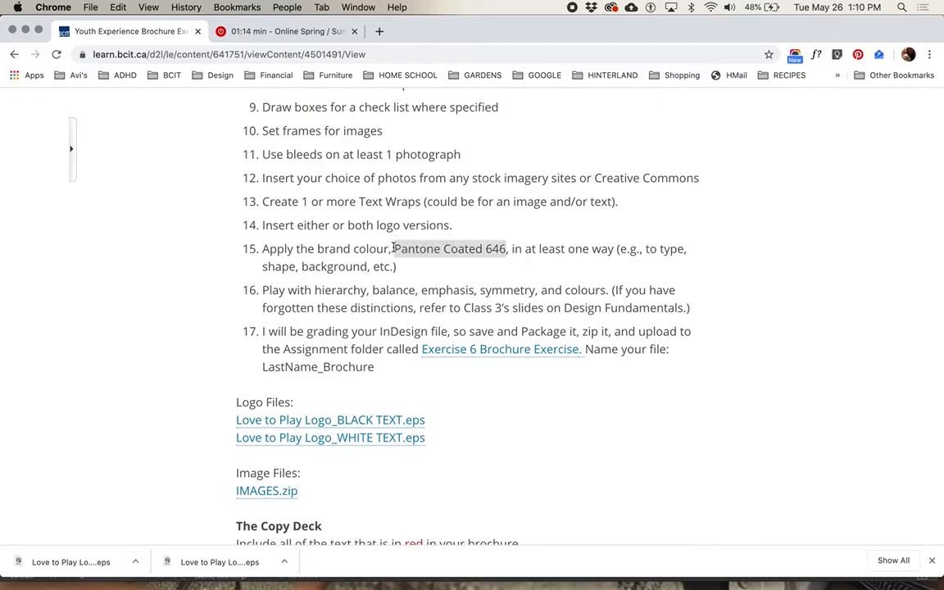
- Switch back to InDesign, start a new color swatch with color type Spot, and look through the available color modes
key(super+Tab)
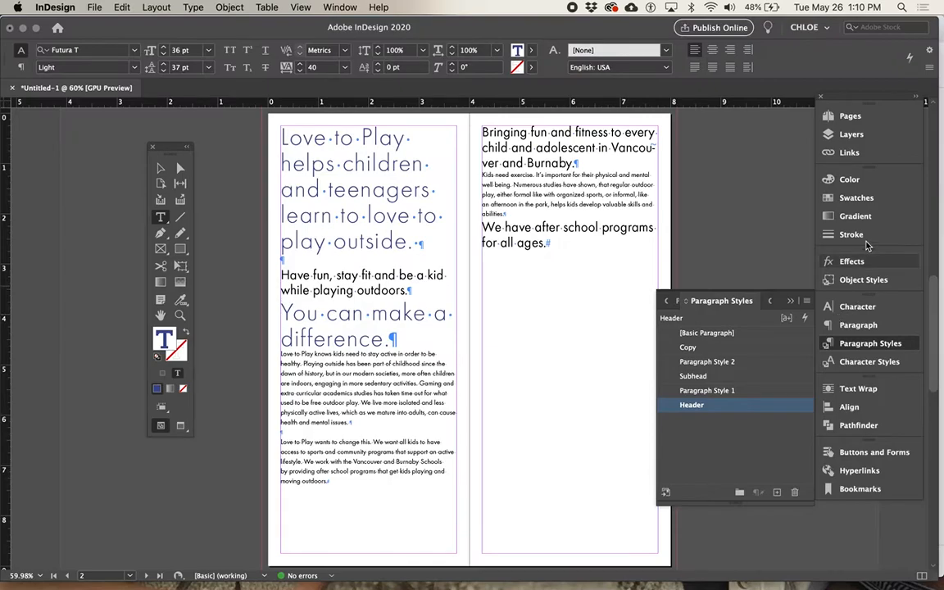
click(867, 201)
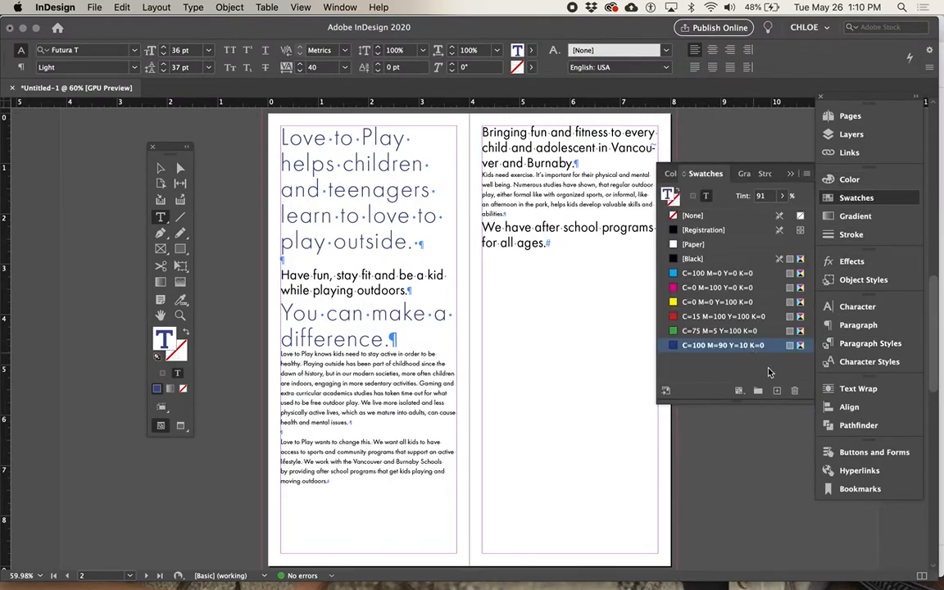
click(806, 174)
click(789, 182)
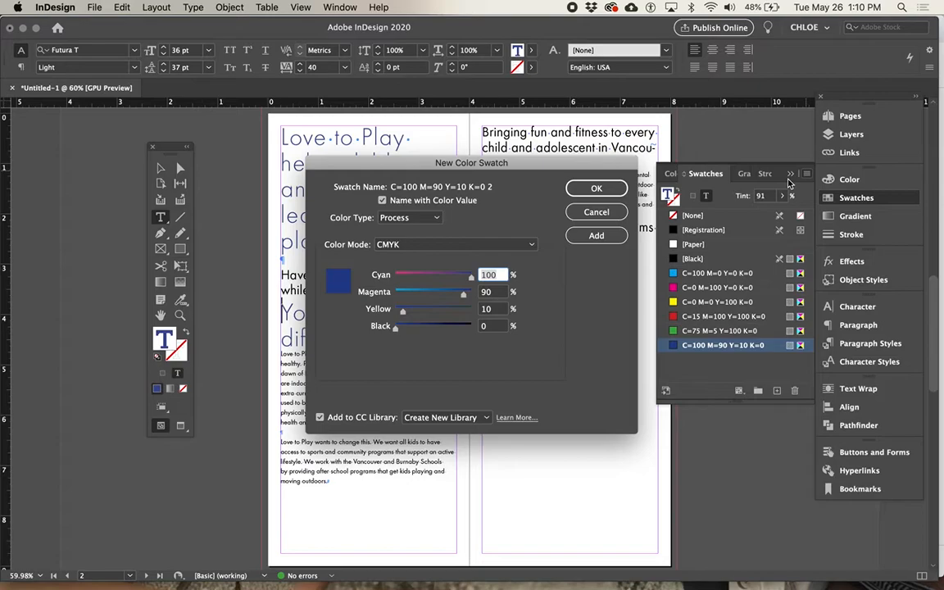
click(437, 220)
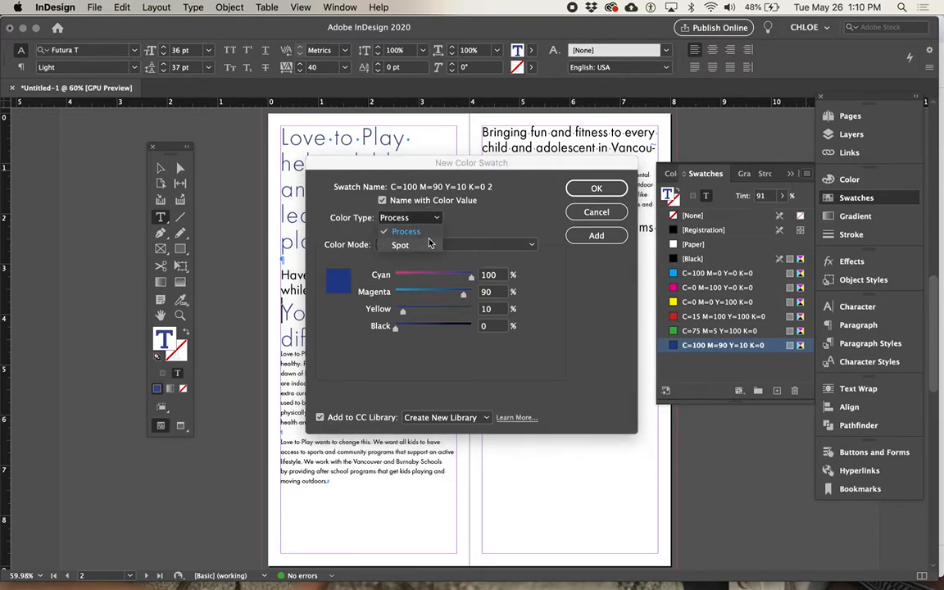
click(429, 244)
click(437, 244)
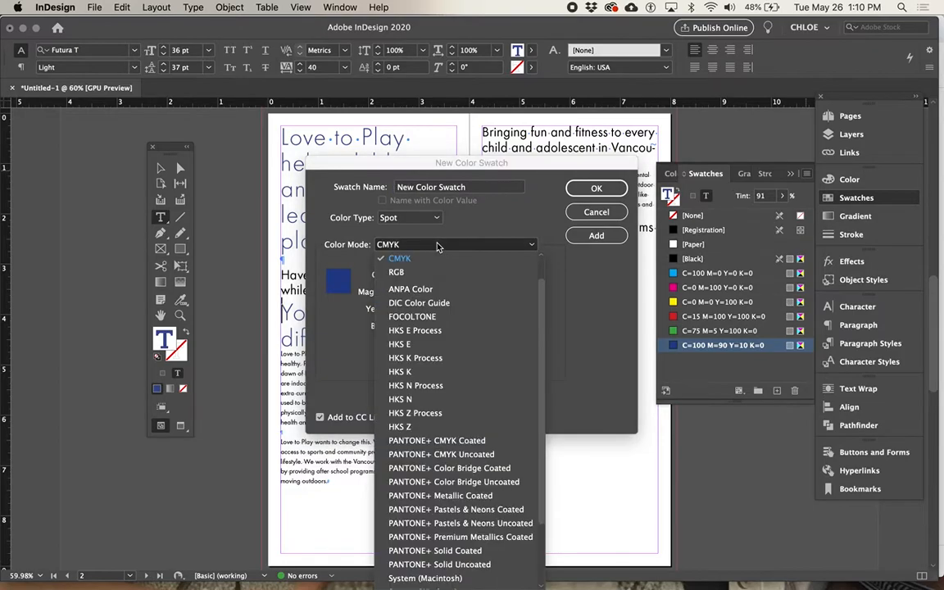
scroll(422, 393, down, 3)
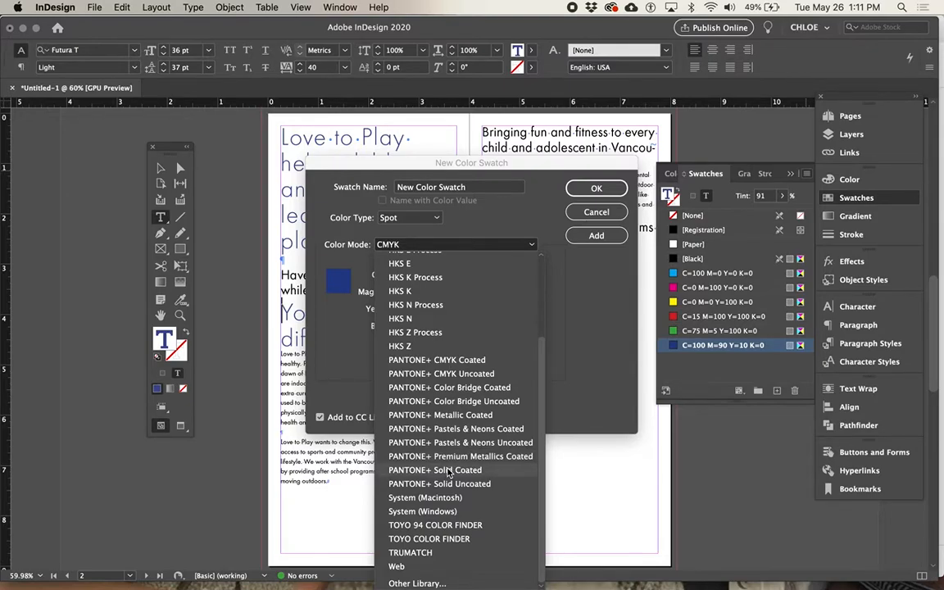
- Switch to Chrome and search the web for "pantone colour swatch book" in a new tab
key(super+Tab)
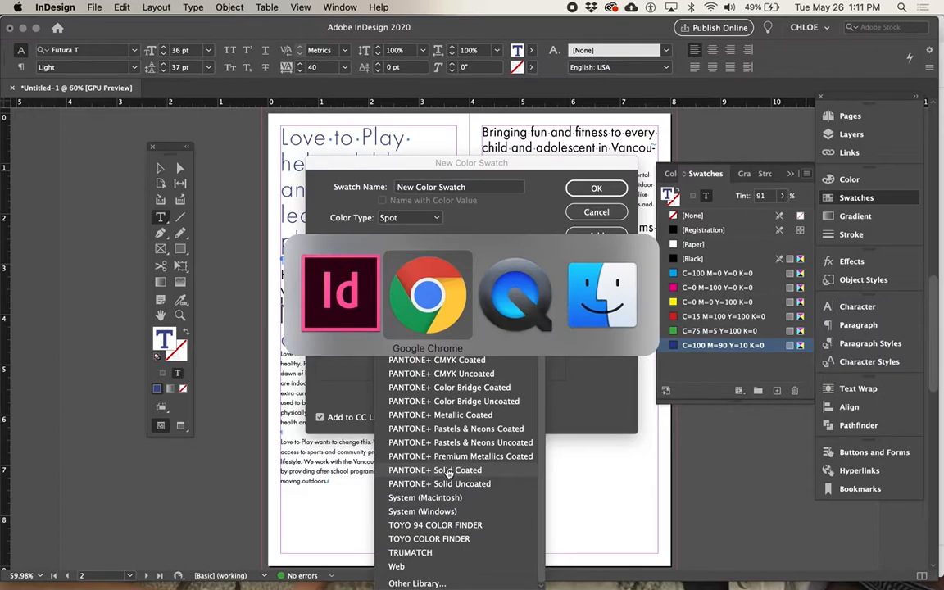
key(super+t)
text(pato)
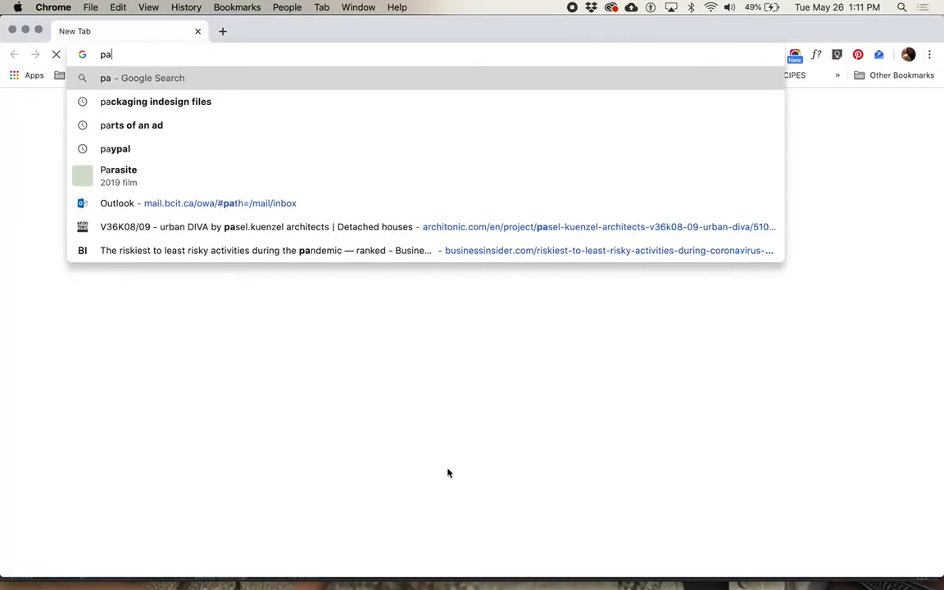
key(BackSpace)
key(BackSpace)
key(BackSpace)
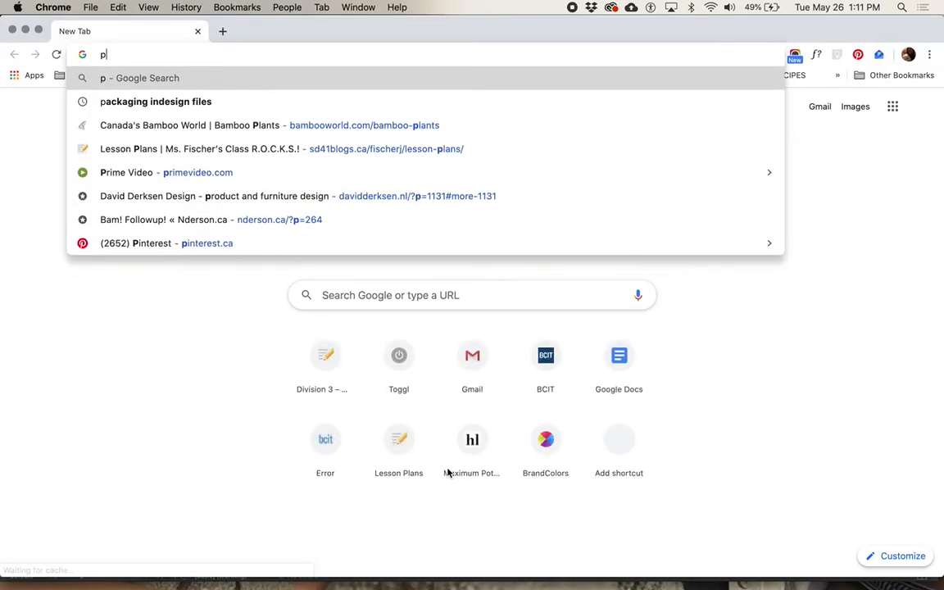
text(antone coour)
key(BackSpace)
key(BackSpace)
key(BackSpace)
text(lour sw)
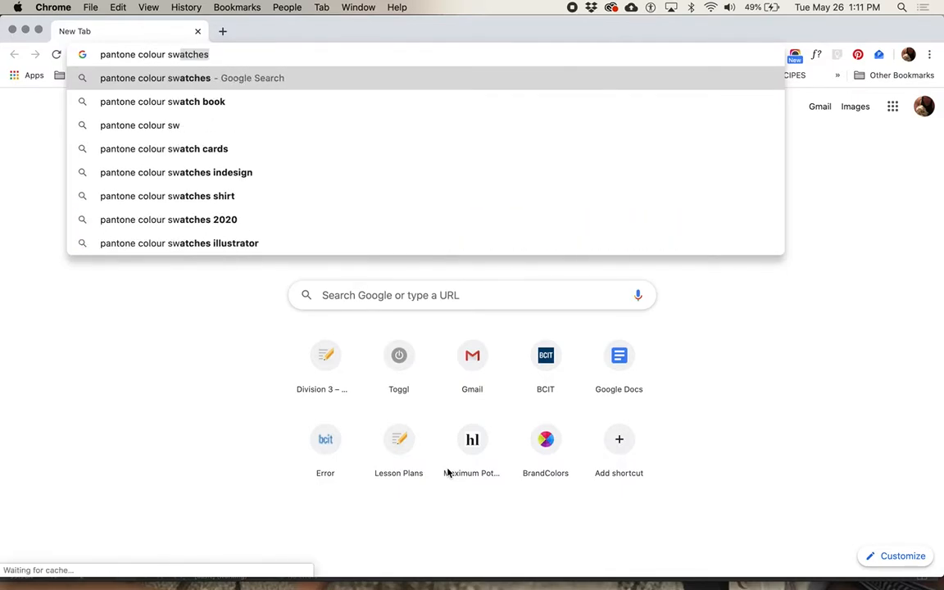
key(Down)
key(Return)
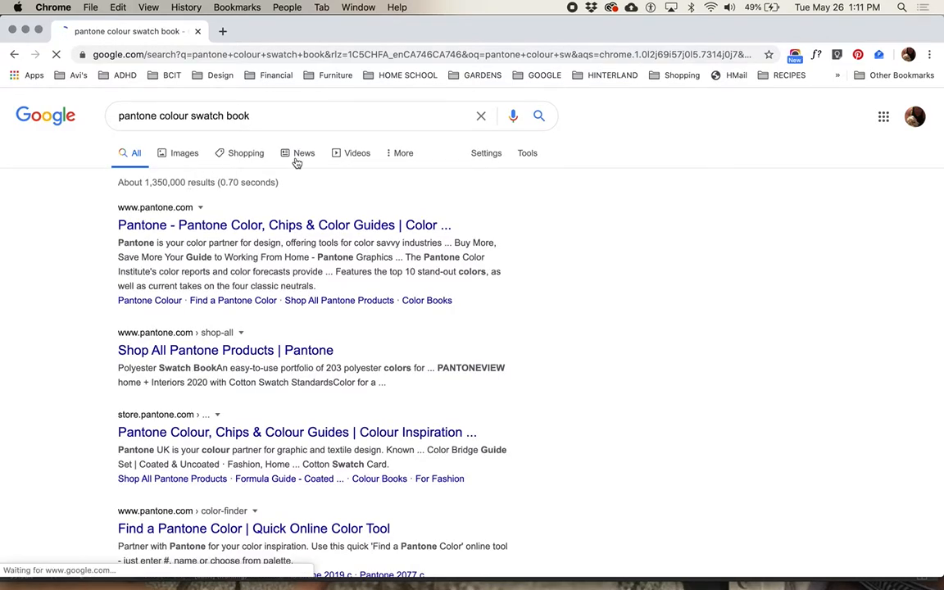
- Show the image results and preview the Formula Guide, the Free Pantone Colour Chart and the CMYK Guide pictures
click(187, 153)
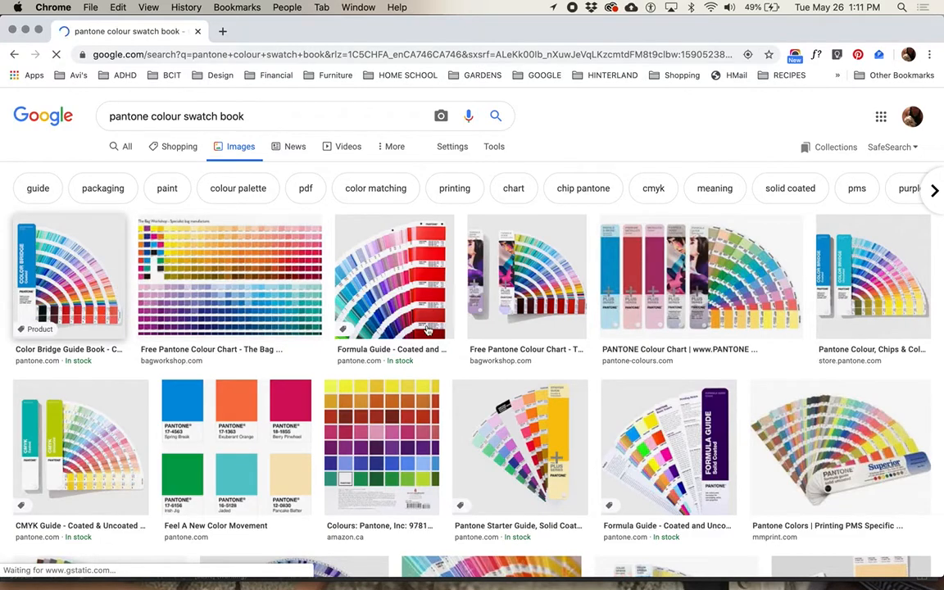
click(421, 315)
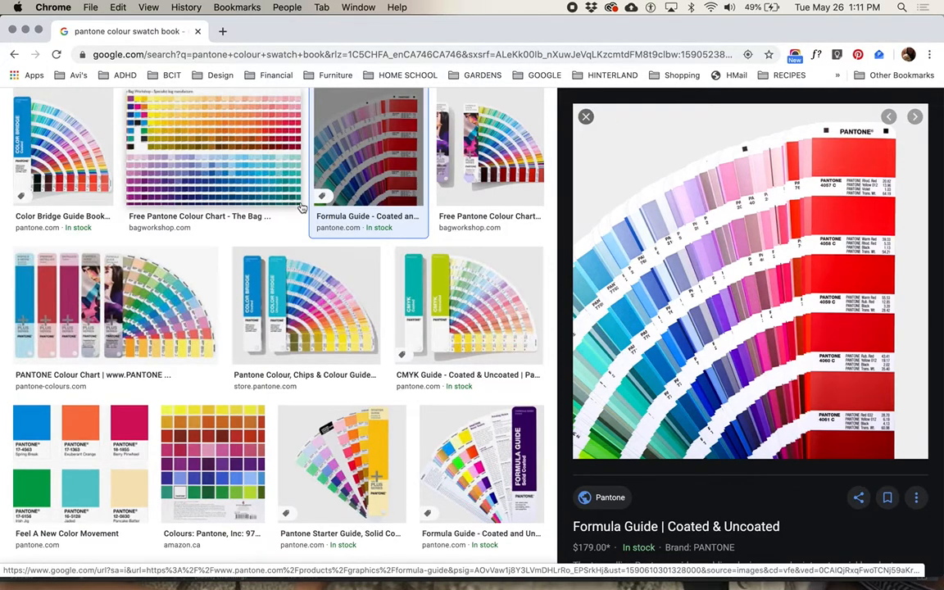
click(490, 151)
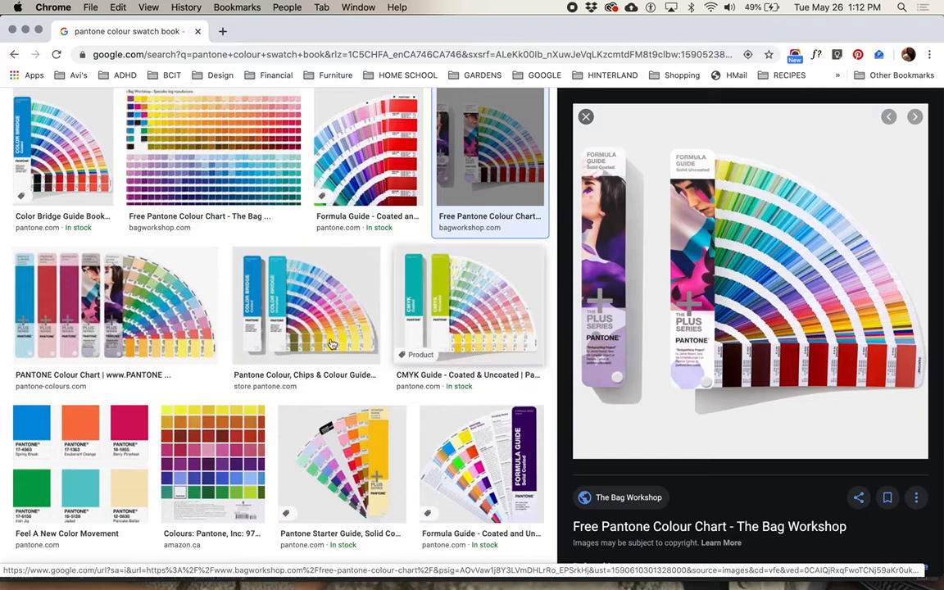
click(436, 304)
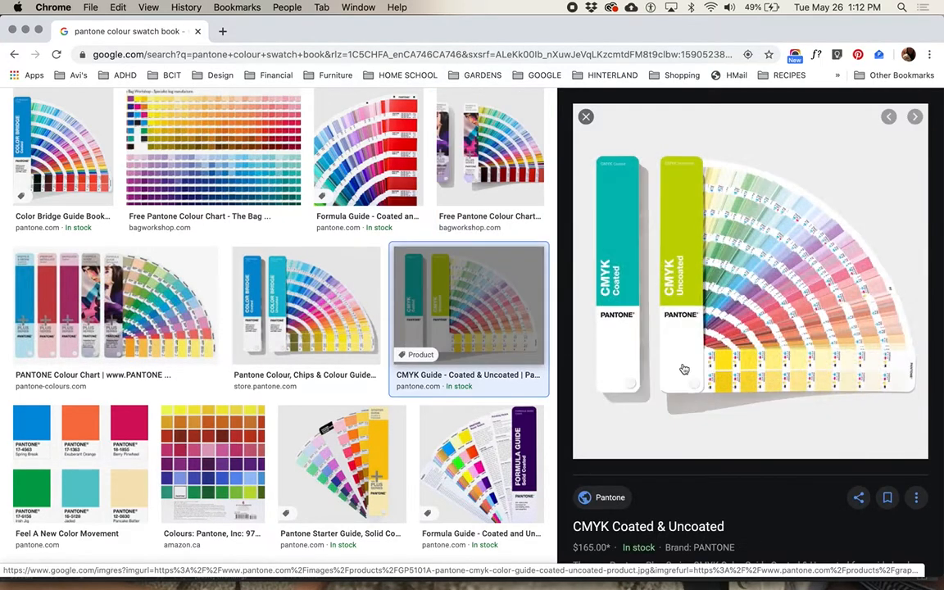
- Examine the CMYK Guide product page enlarged to 250%, dismissing its pop-ups, and return to the Formula Guide image preview
click(767, 375)
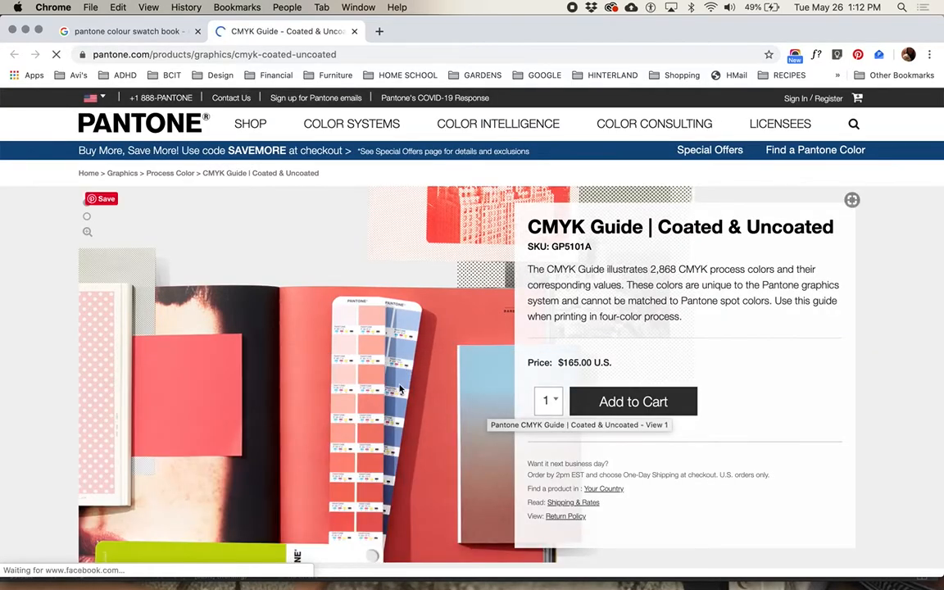
key(super+equal)
key(super+equal)
key(super+equal)
key(super+equal)
key(super+equal)
key(super+equal)
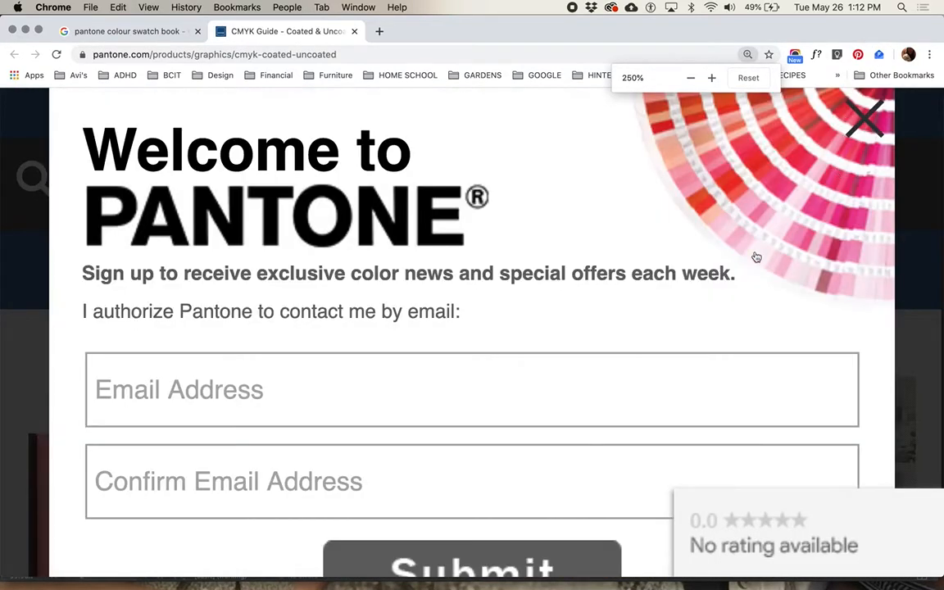
click(865, 121)
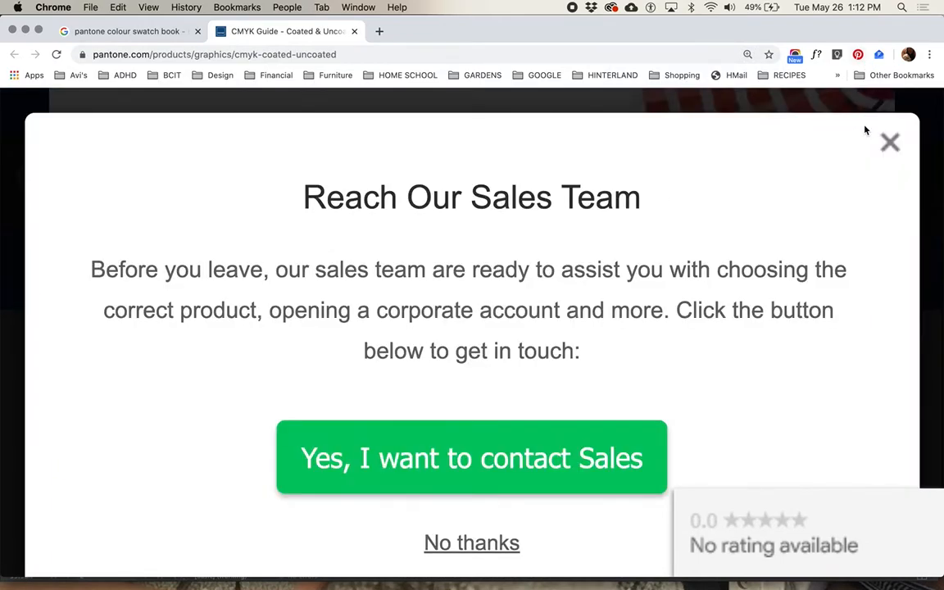
click(888, 146)
click(866, 121)
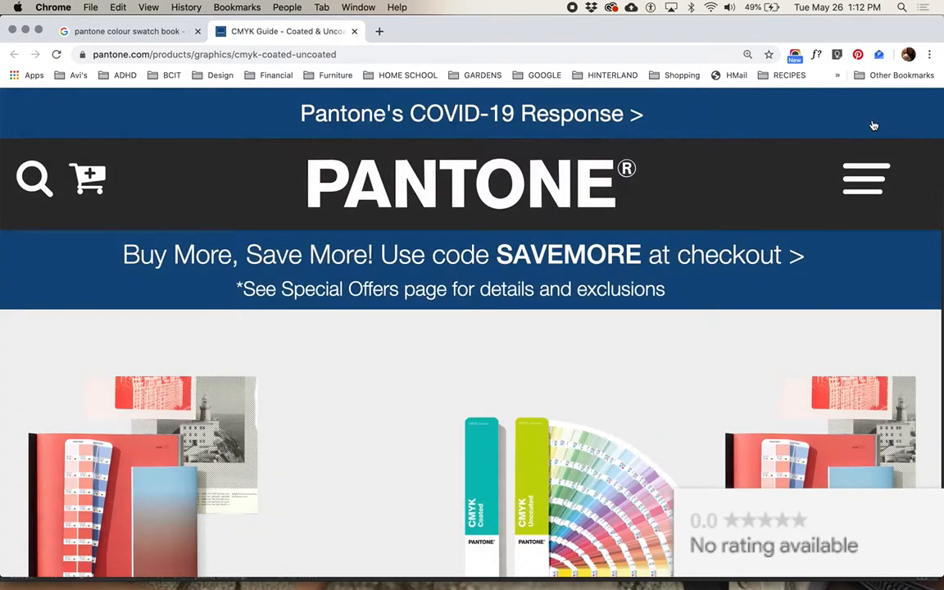
scroll(516, 465, down, 2)
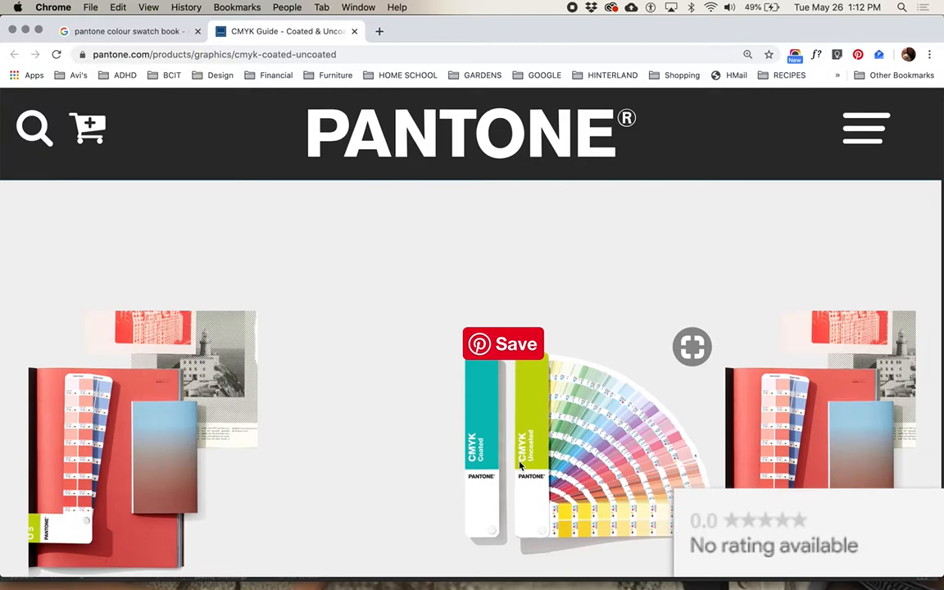
scroll(442, 517, down, 5)
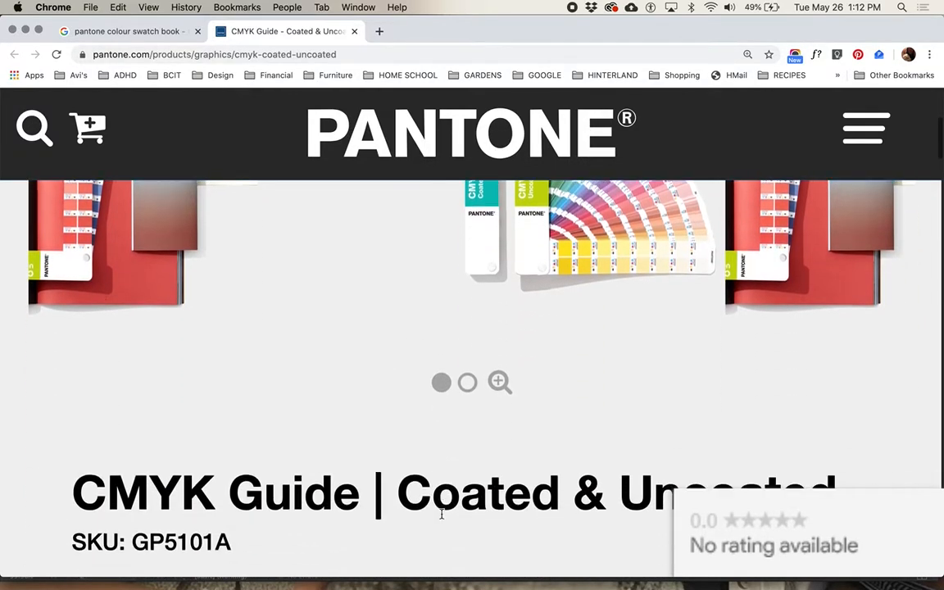
scroll(441, 514, down, 1)
scroll(441, 514, down, 5)
scroll(440, 514, down, 10)
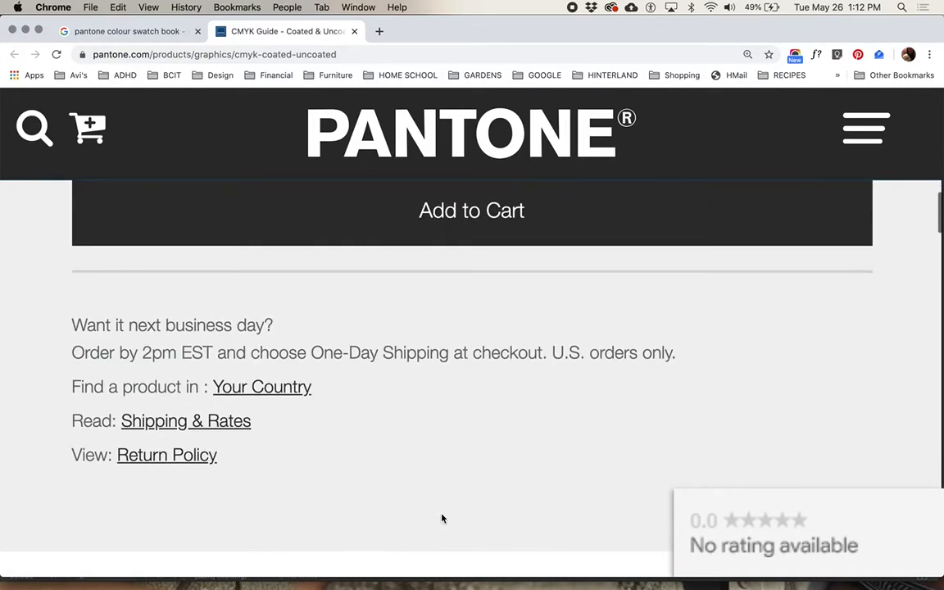
key(super+w)
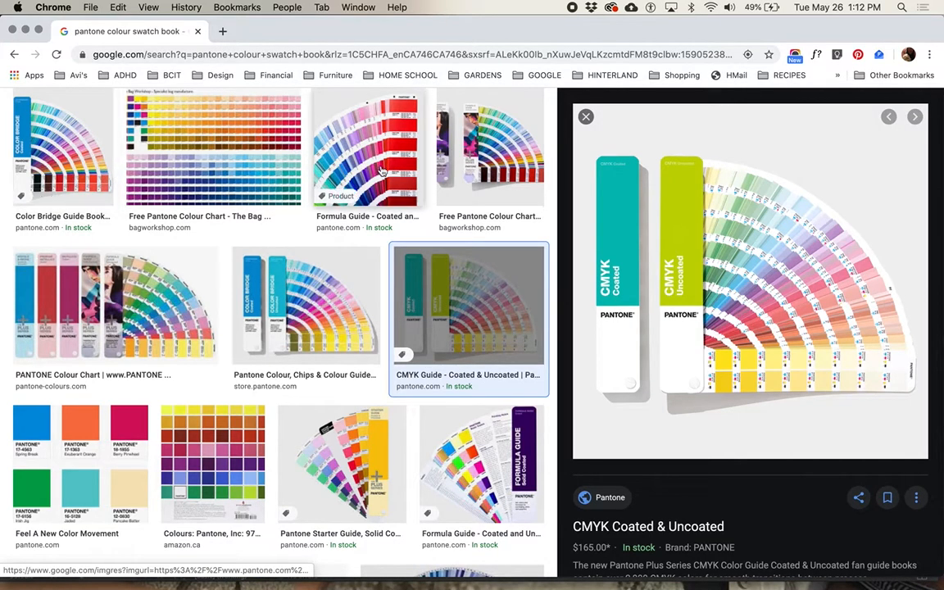
click(376, 176)
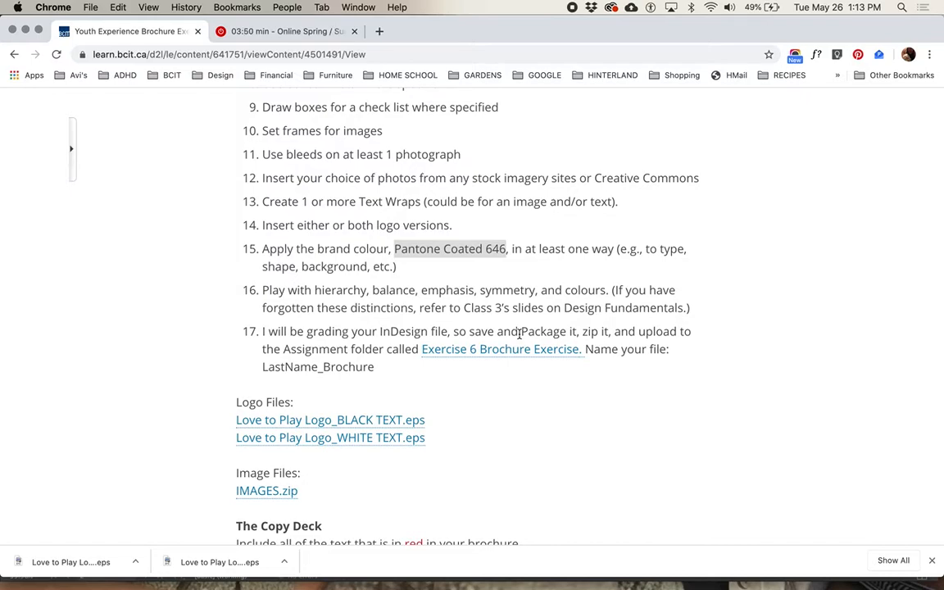
- Switch back to InDesign and set the new swatch's color mode to PANTONE+ Solid Coated
key(super+Tab)
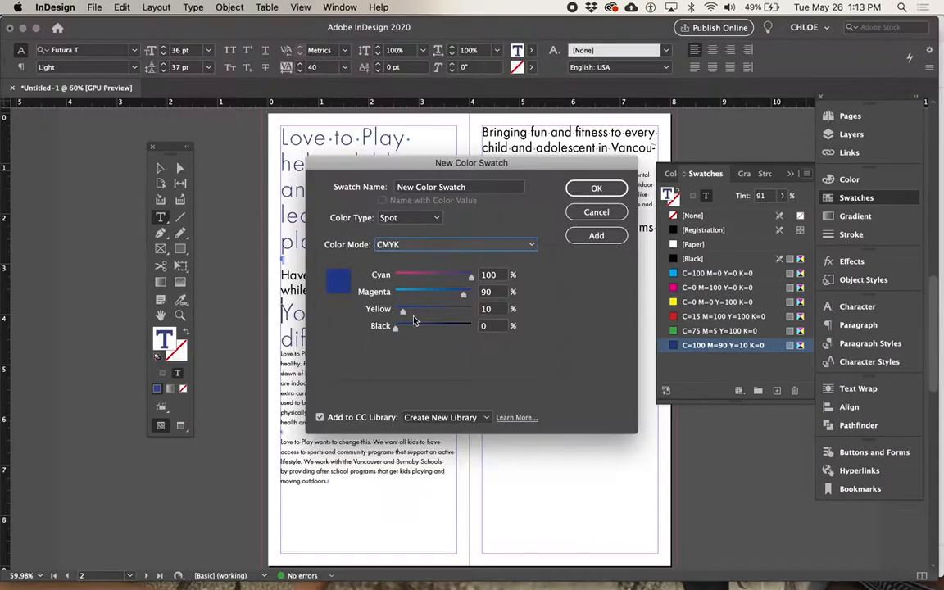
click(470, 245)
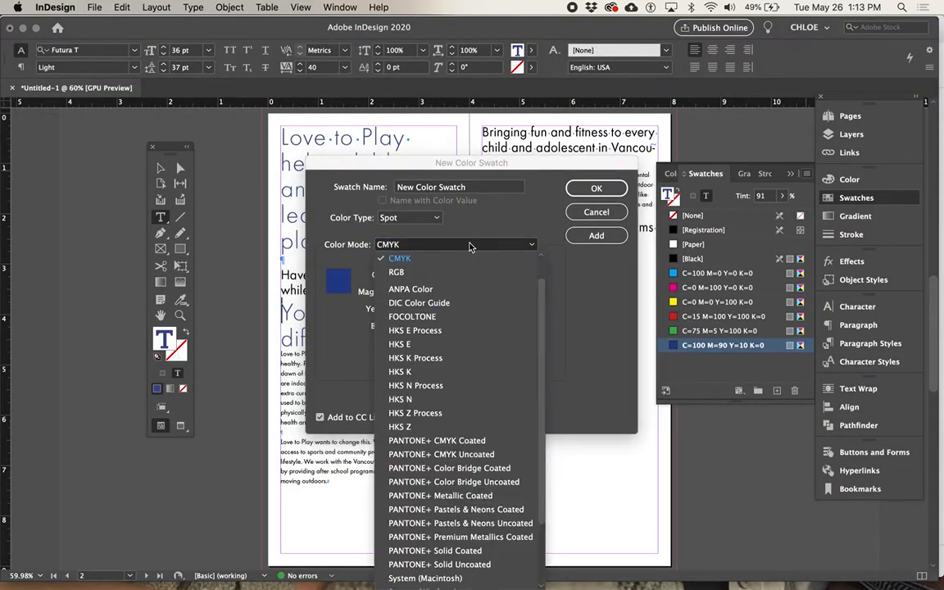
click(472, 551)
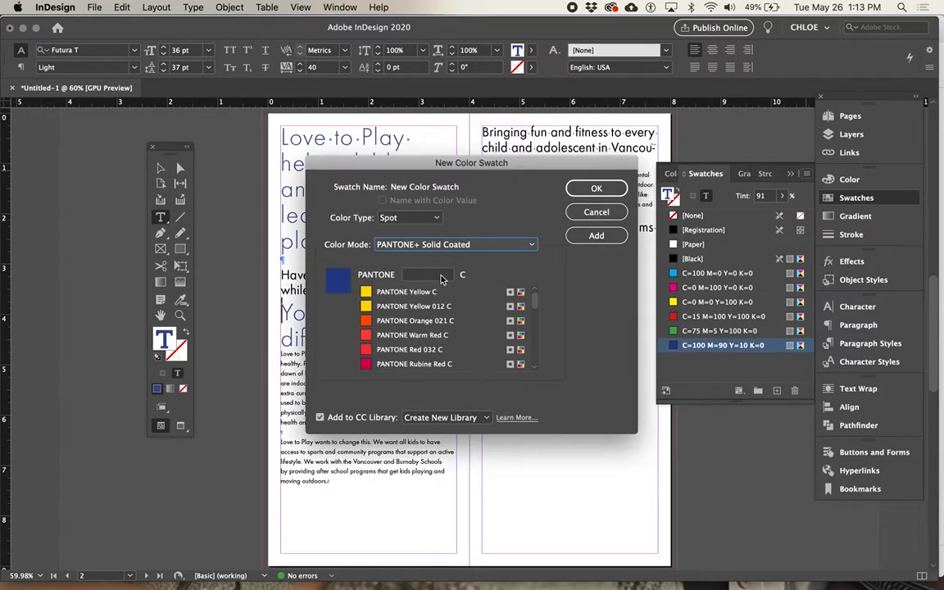
- Copy the Pantone number from the brochure exercise page in Chrome and paste 646 as the new swatch's Pantone number in InDesign
key(super+Tab)
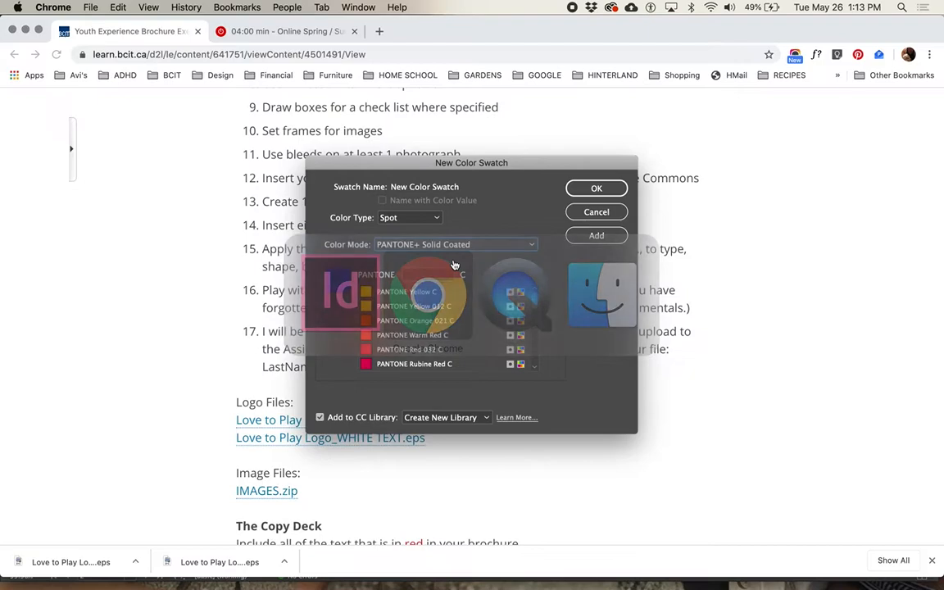
double_click(496, 250)
key(super+c)
key(super+Tab)
scroll(451, 319, down, 12)
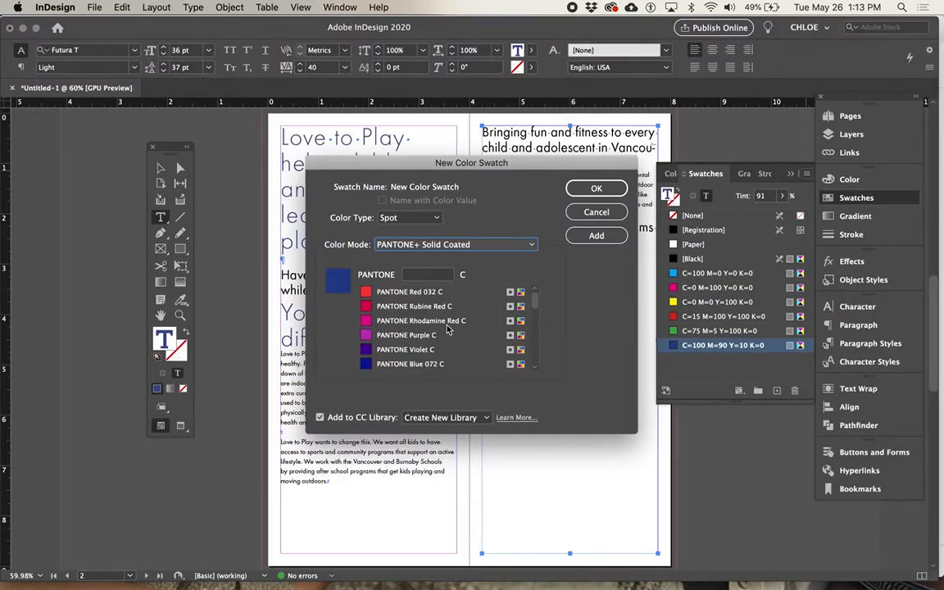
scroll(447, 329, down, 10)
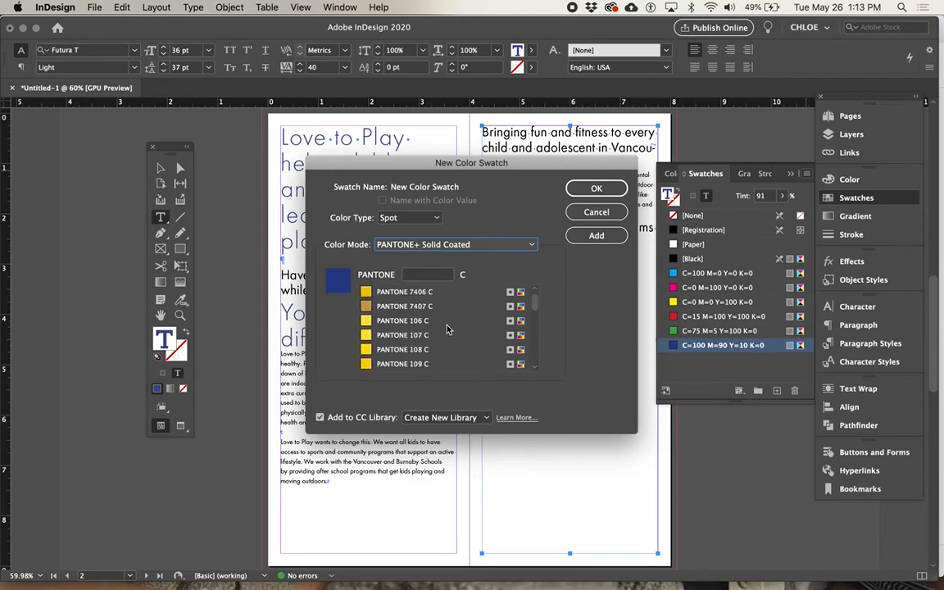
click(426, 276)
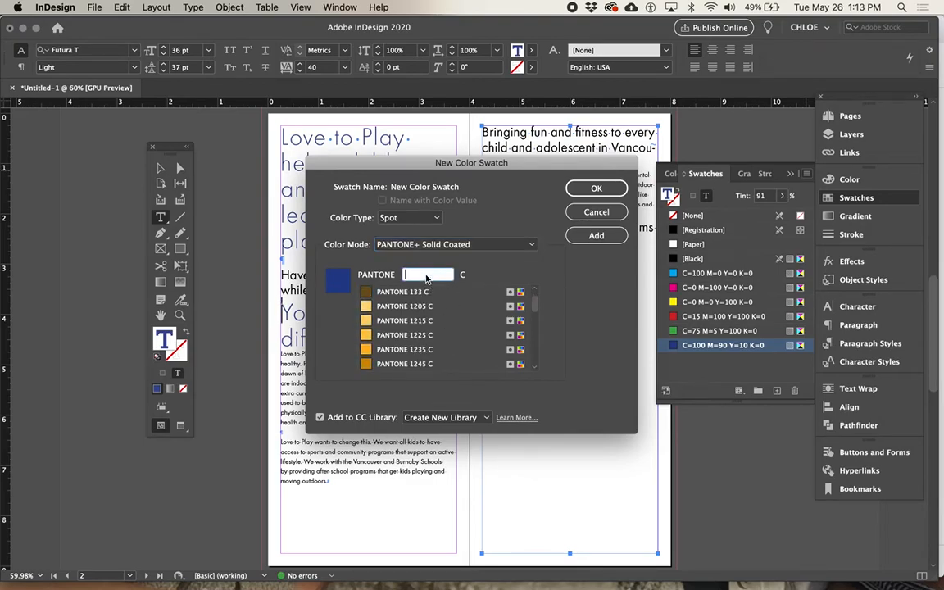
key(super+v)
click(455, 245)
click(456, 245)
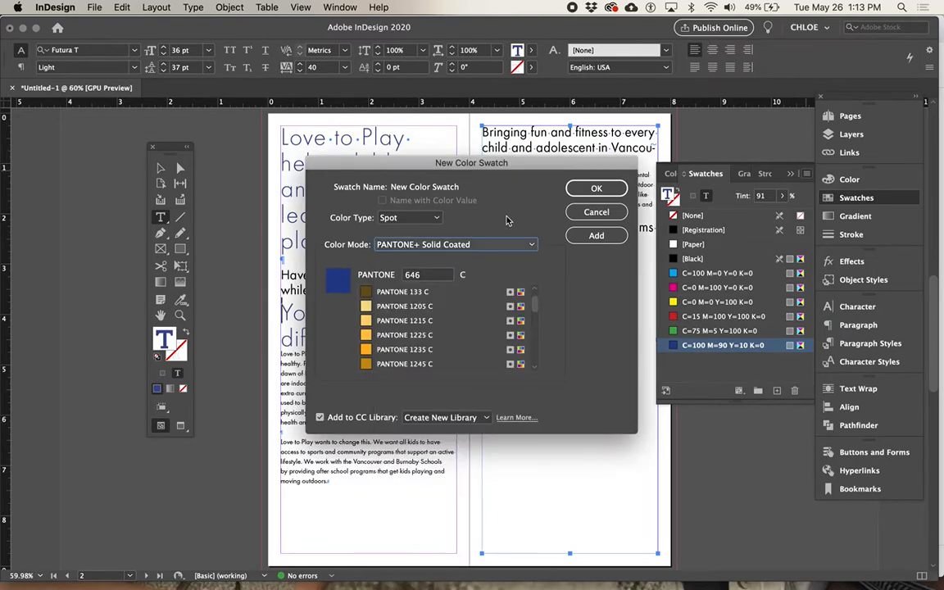
- Try the Pantone numbers 698 and 466 for the new color swatch
double_click(441, 279)
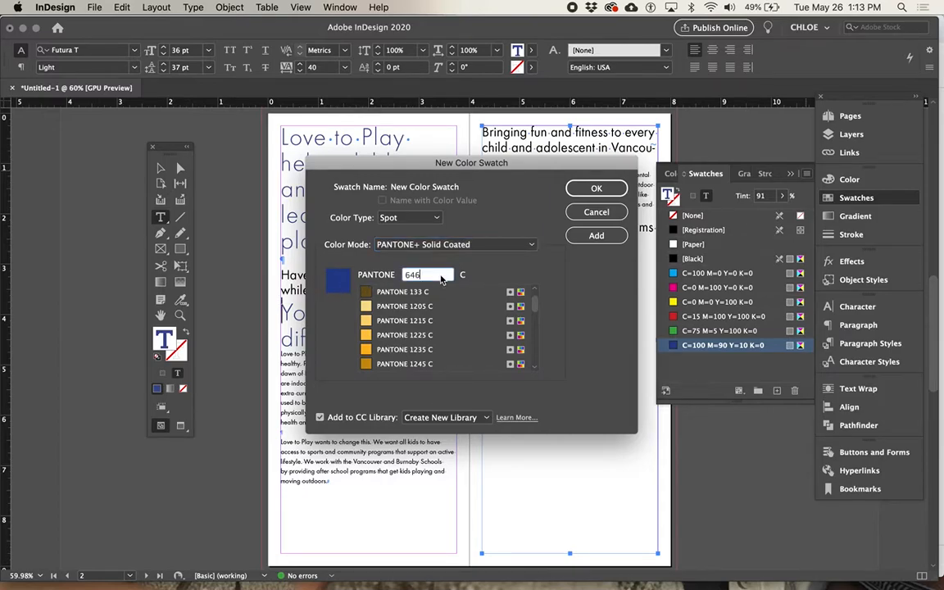
text(698)
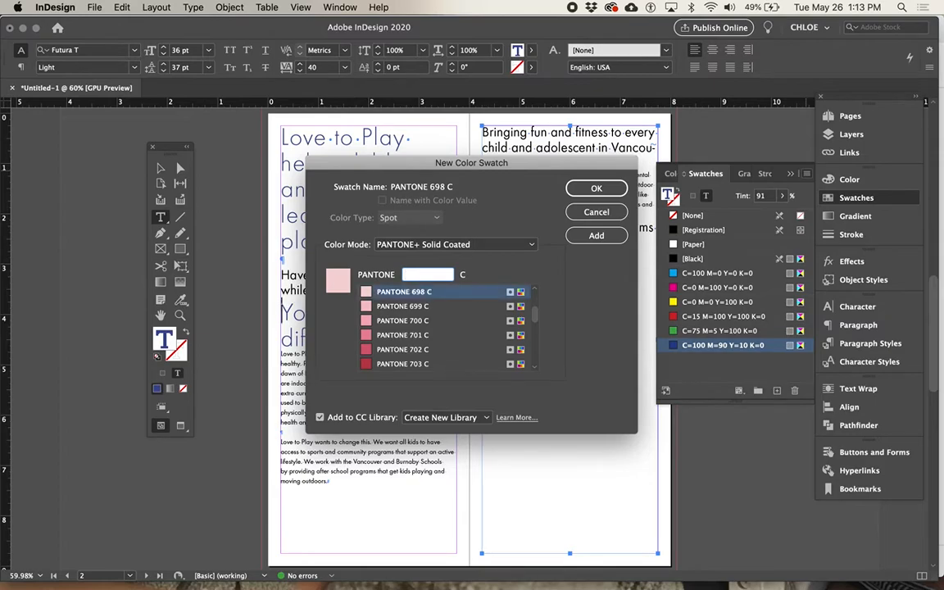
text(461)
key(BackSpace)
text(6)
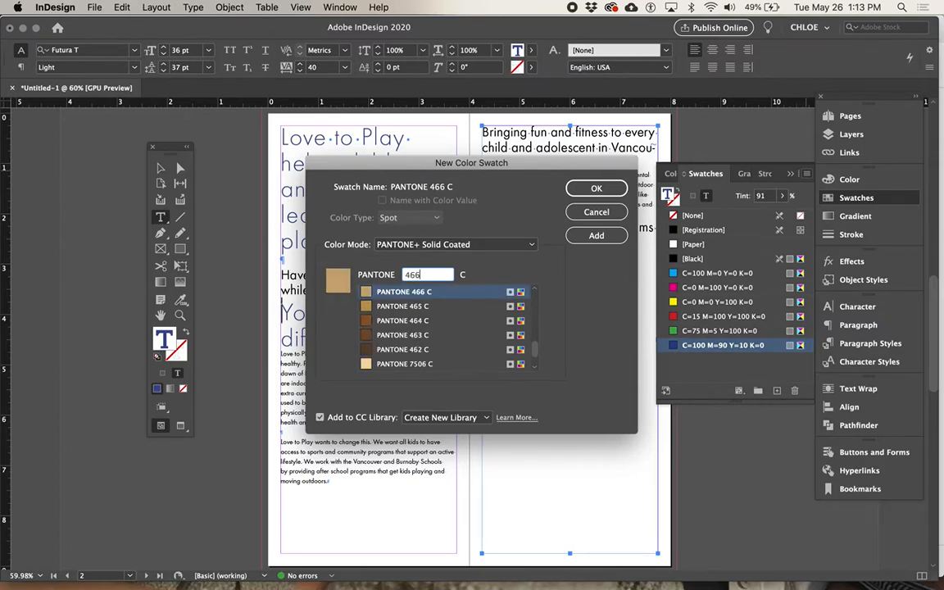
- Set the Pantone number to 646, add the spot swatch to the document, and close the swatch dialog and CC Libraries
key(BackSpace)
key(BackSpace)
key(BackSpace)
text(646)
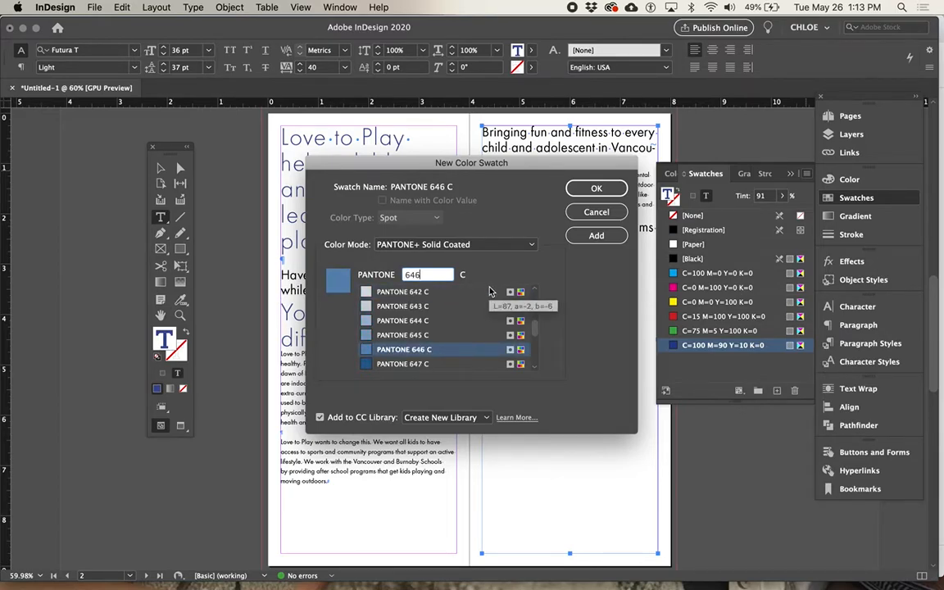
click(580, 237)
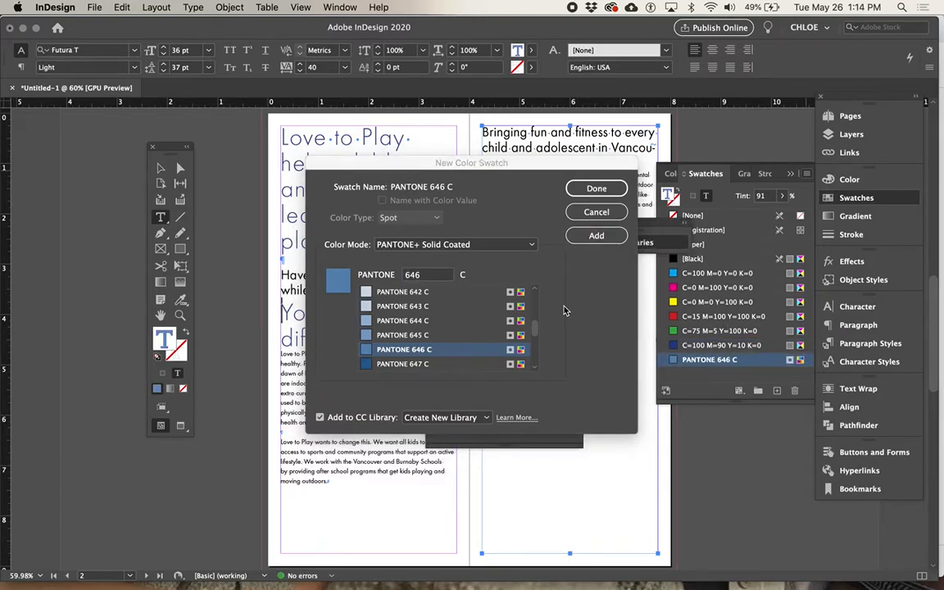
scroll(511, 300, down, 4)
scroll(511, 299, down, 10)
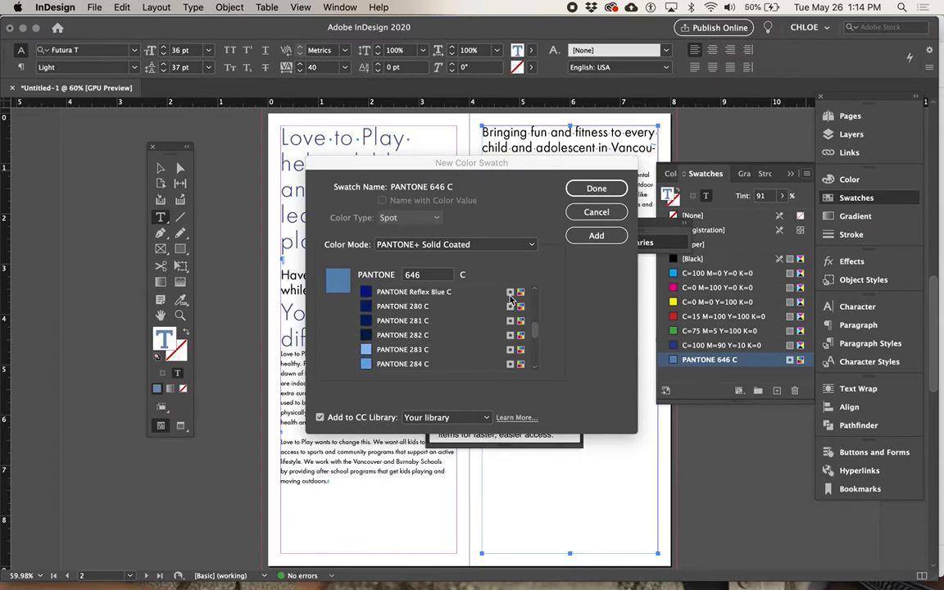
click(618, 189)
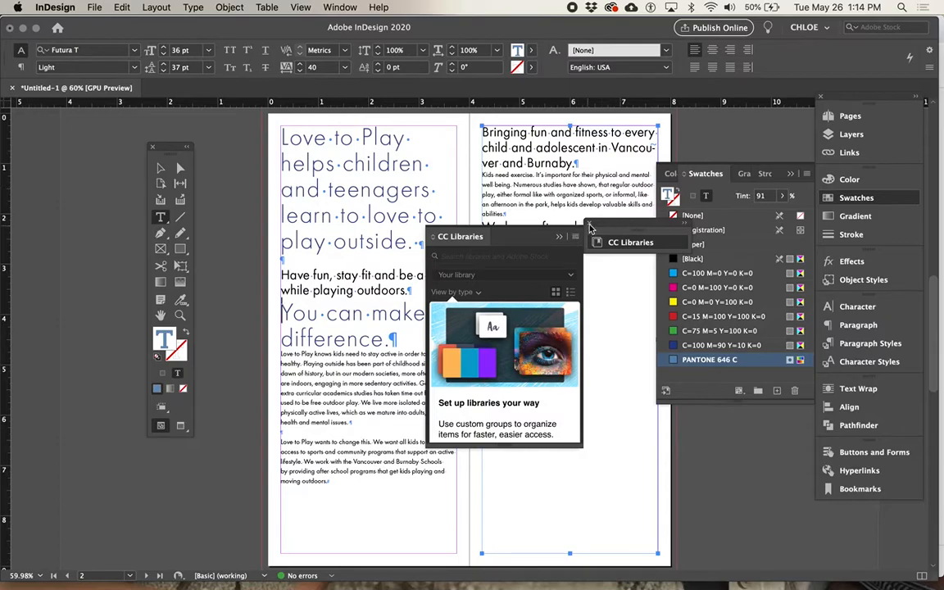
click(588, 223)
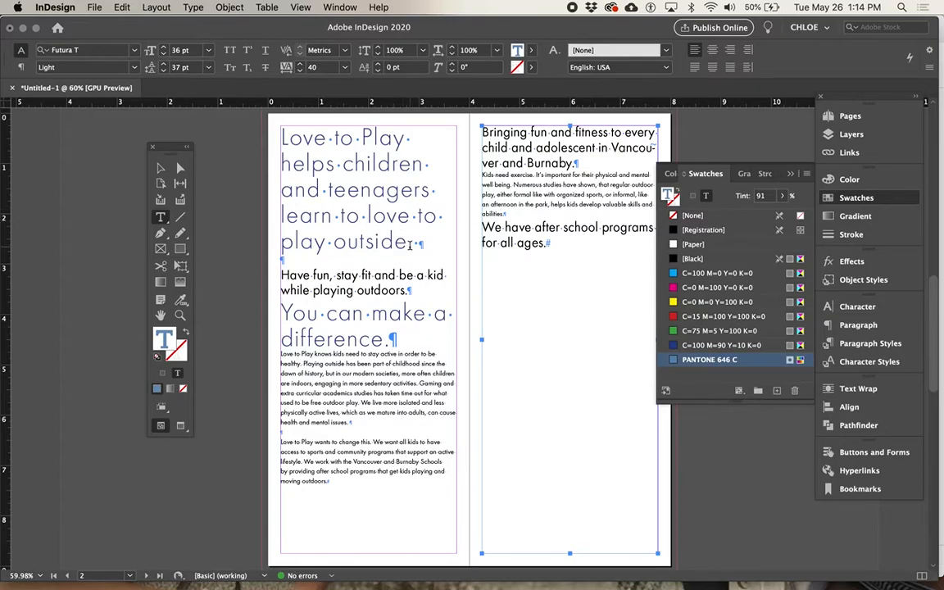
- Color the "Love to Play helps children" heading with PANTONE 646 C and redefine its Header paragraph style from the end of the paragraph
drag(415, 247, 275, 124)
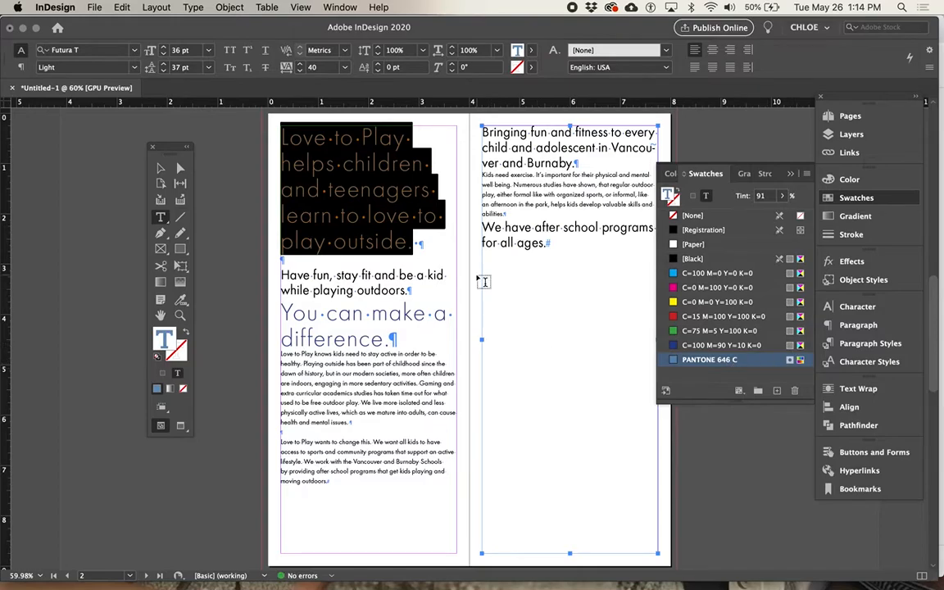
click(420, 245)
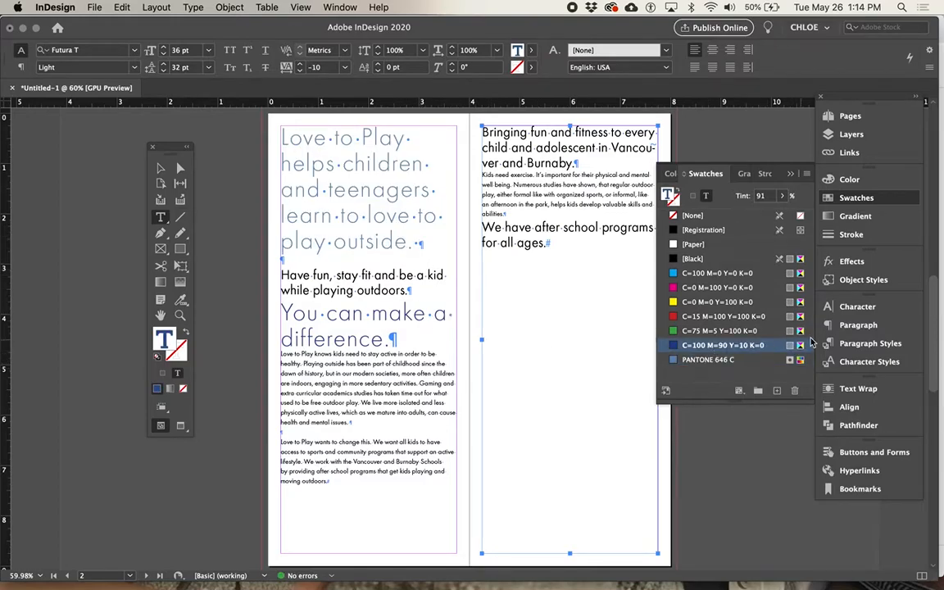
click(847, 345)
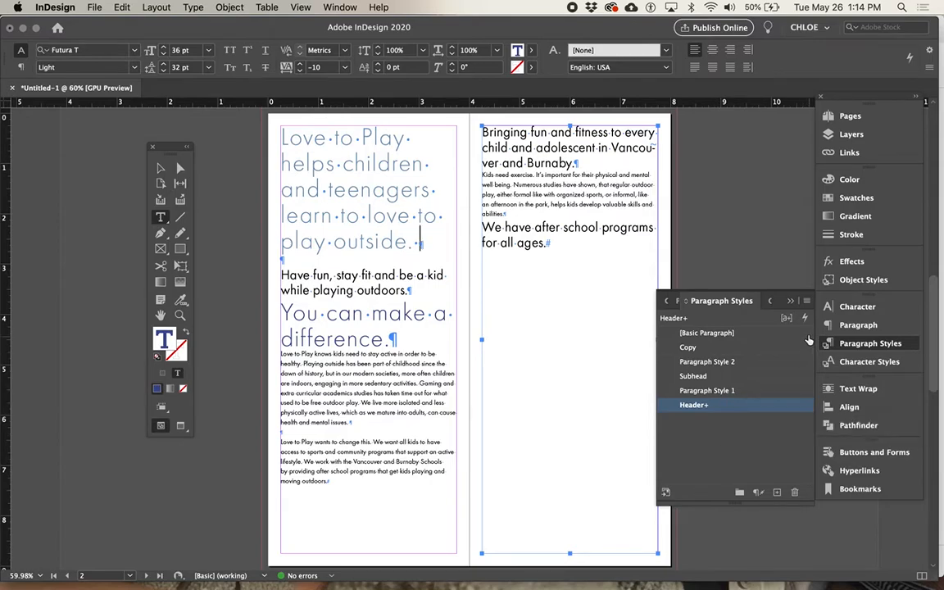
click(813, 301)
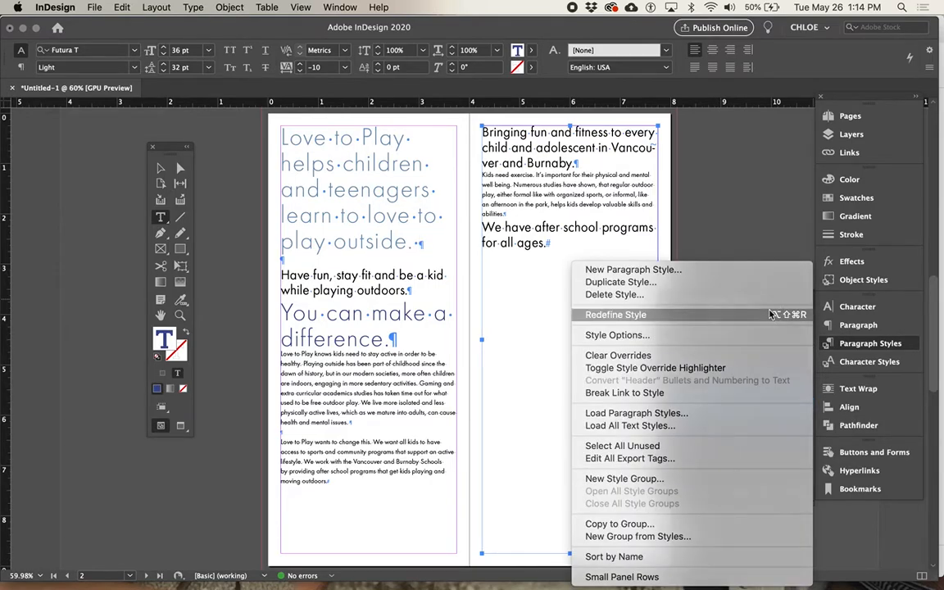
click(606, 313)
- Redefine the Header paragraph style from the PANTONE 646 C words inside the "Love to Play helps children" heading
click(160, 168)
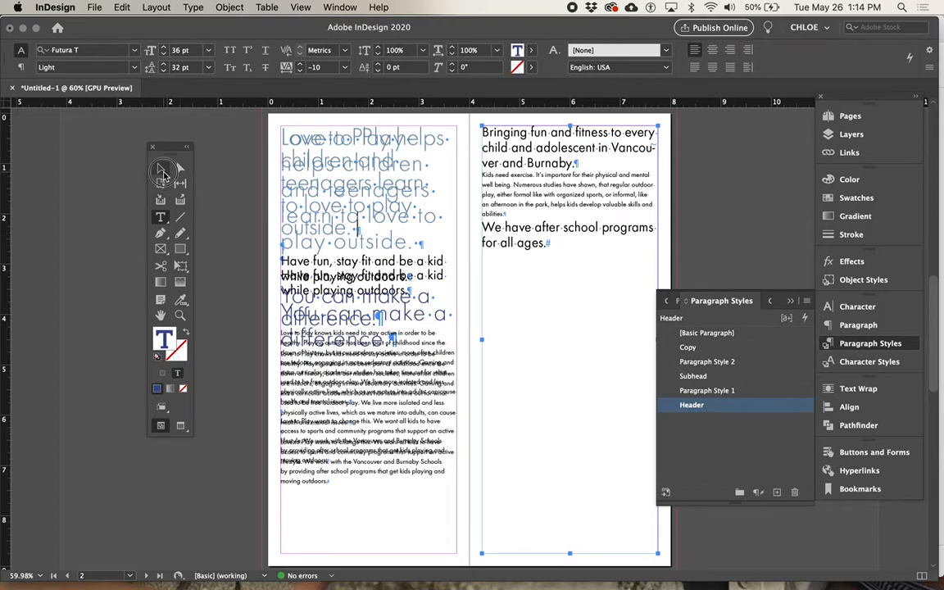
click(246, 239)
click(317, 299)
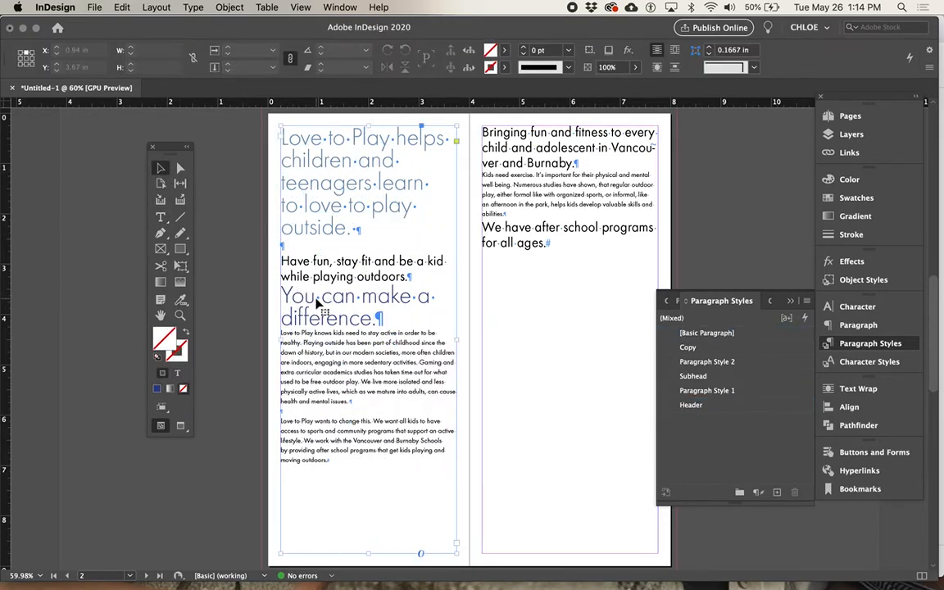
click(325, 314)
double_click(493, 331)
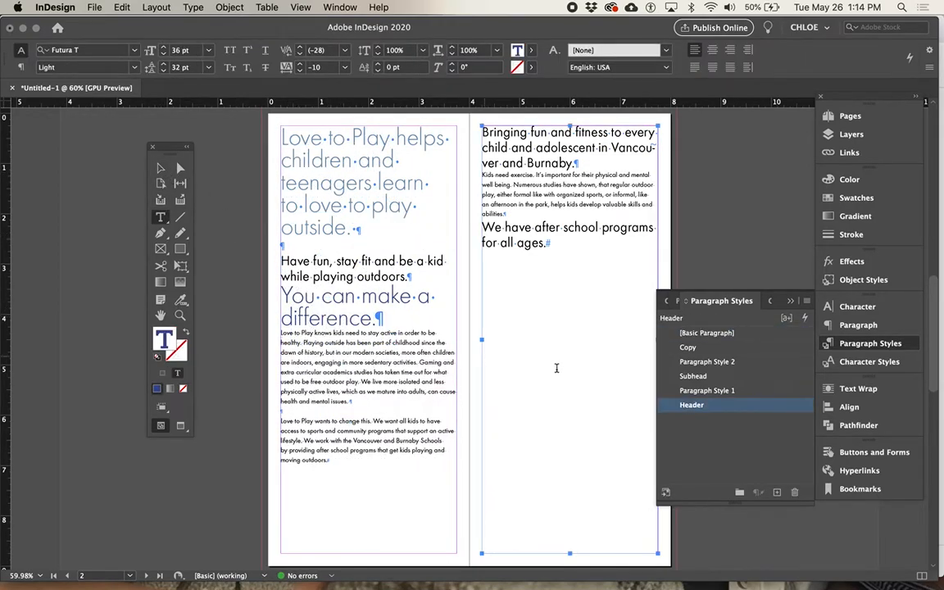
click(366, 206)
click(806, 302)
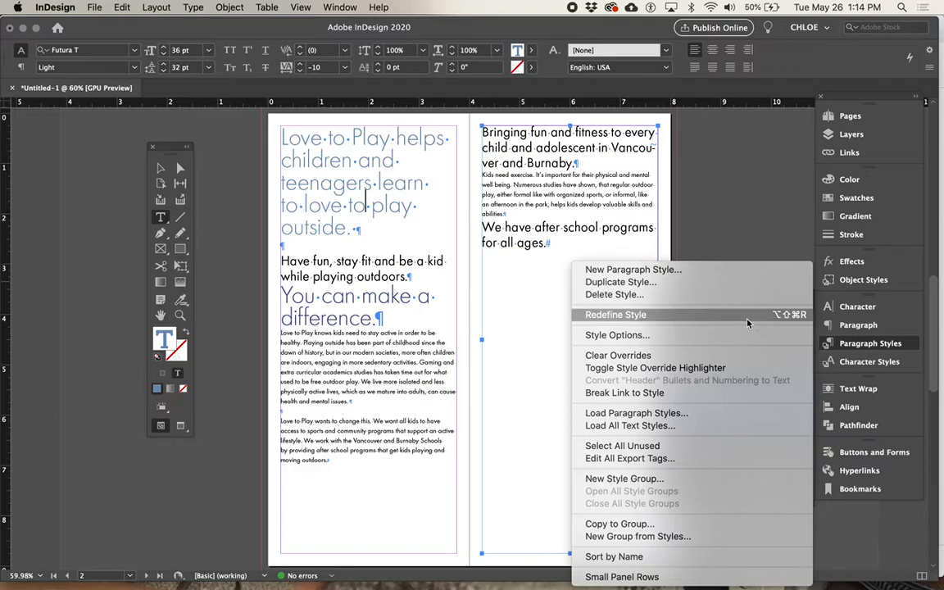
click(696, 316)
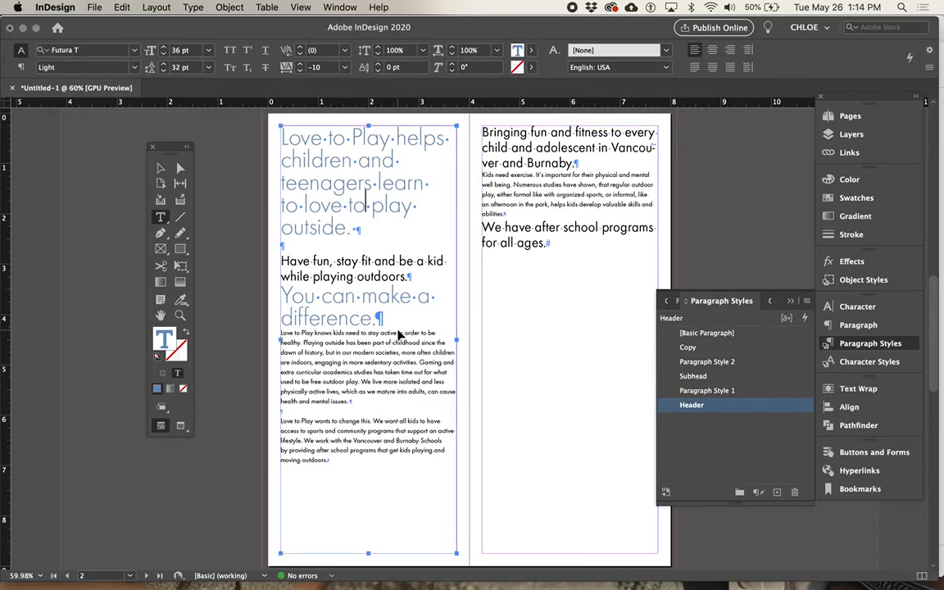
- Color the words "Love to Play" opening the last body paragraph with PANTONE 646 C and set them in Futura T Bold
key(super+equal)
scroll(398, 329, down, 3)
scroll(397, 327, down, 3)
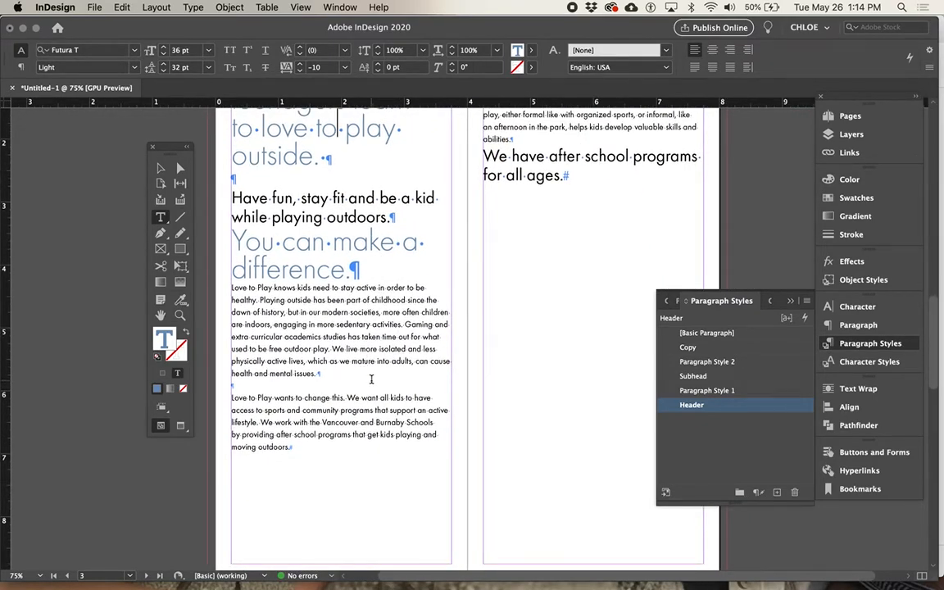
drag(232, 398, 274, 398)
click(836, 197)
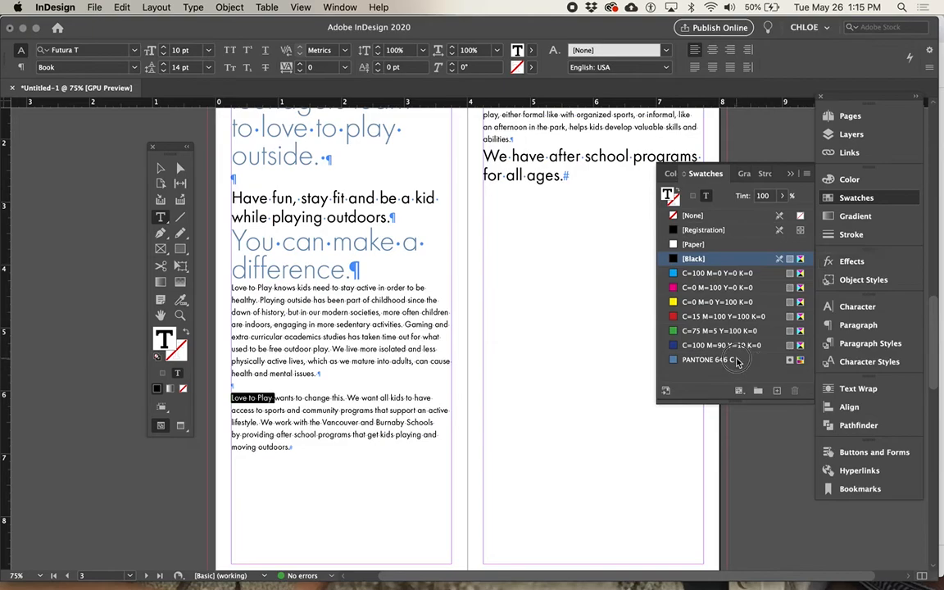
click(710, 360)
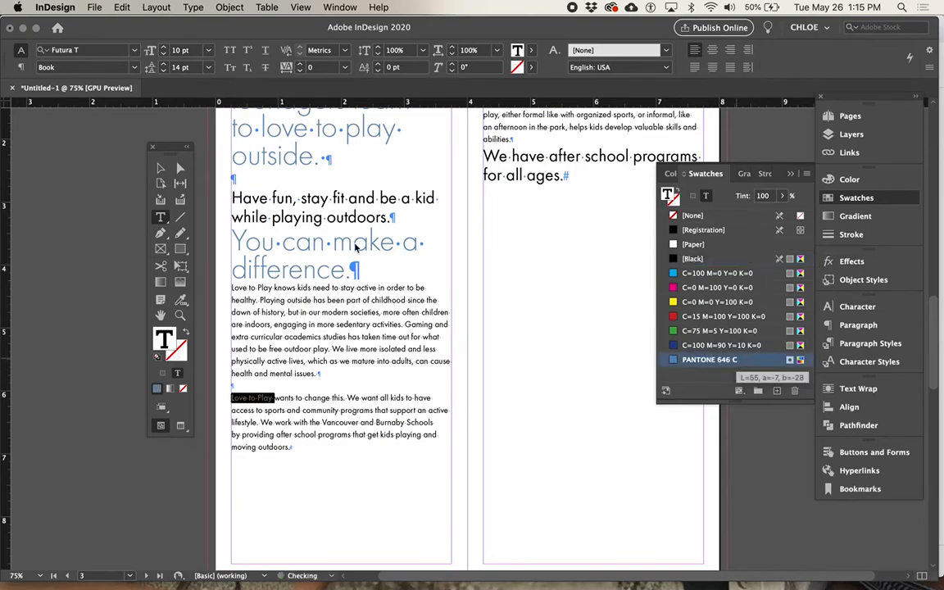
click(133, 68)
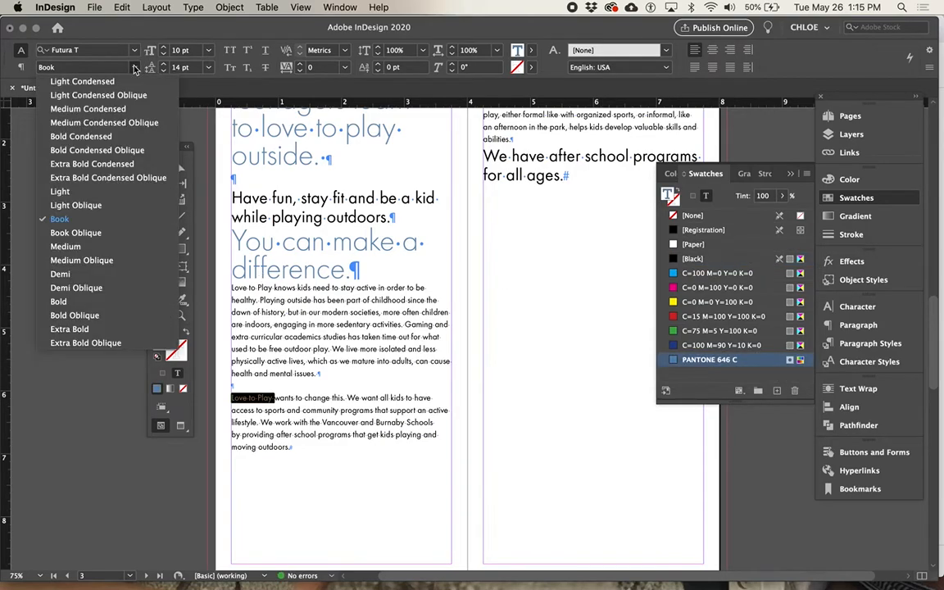
click(87, 301)
click(324, 381)
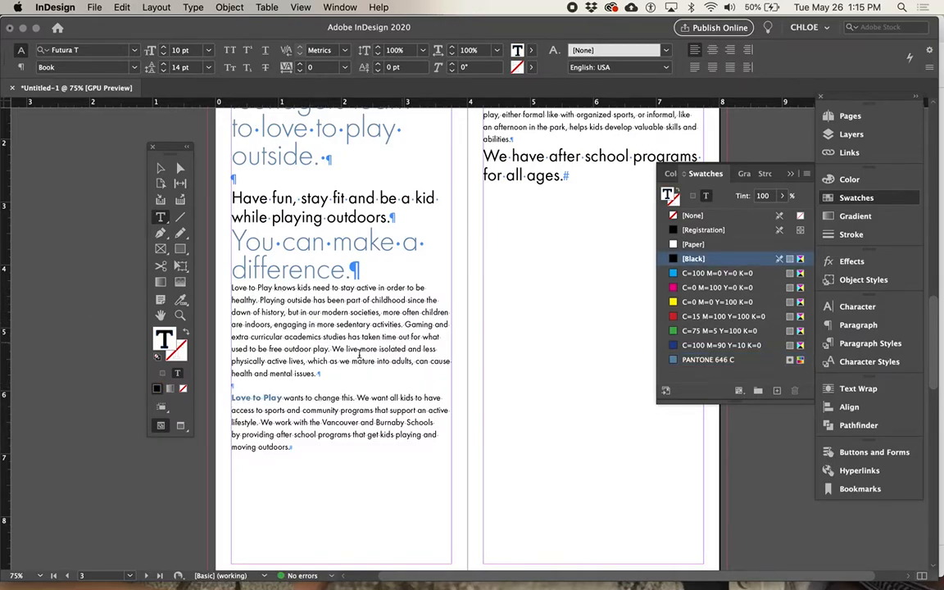
- Start a new character style from the blue bold words "Love to Play" opening the last body paragraph
scroll(325, 401, up, 3)
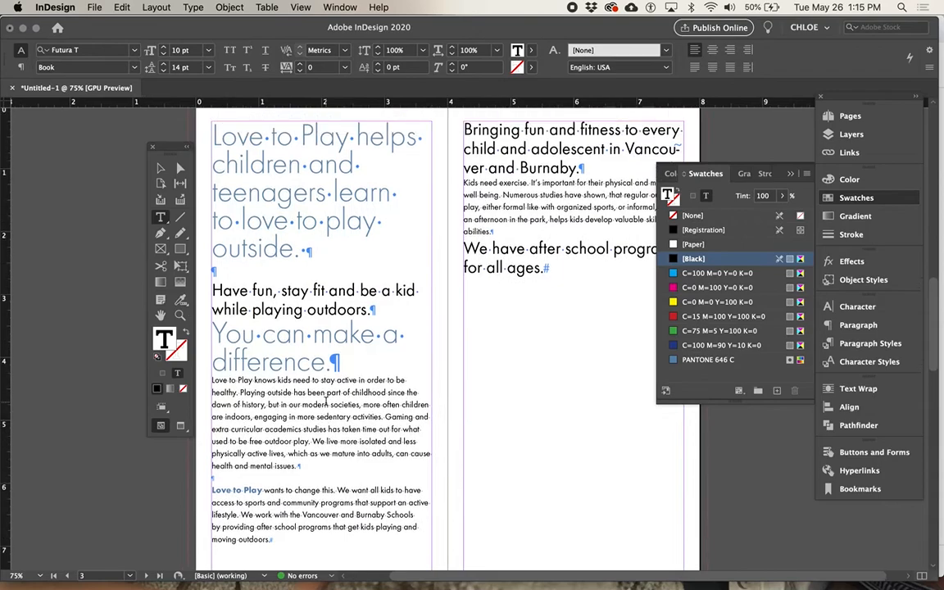
scroll(325, 401, down, 2)
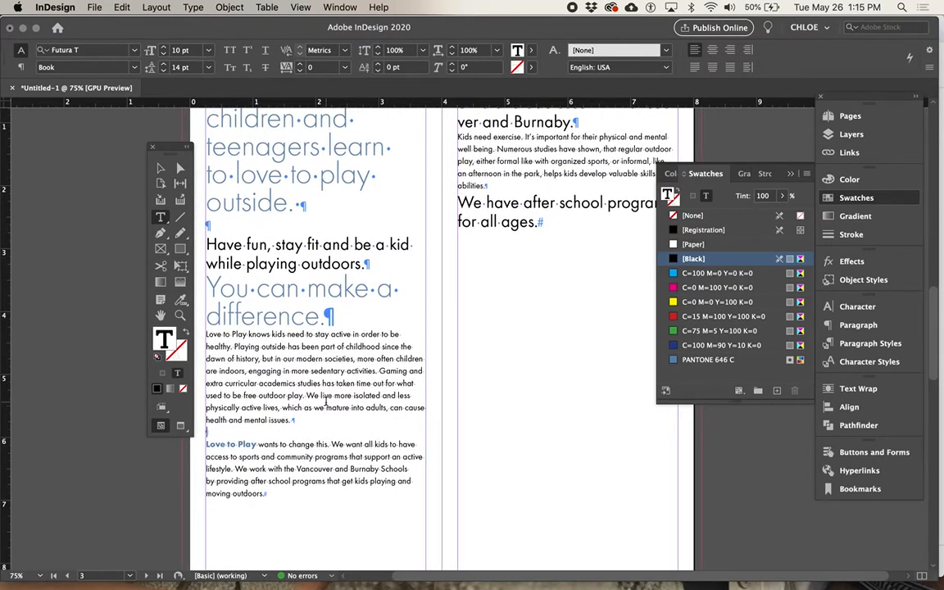
click(251, 444)
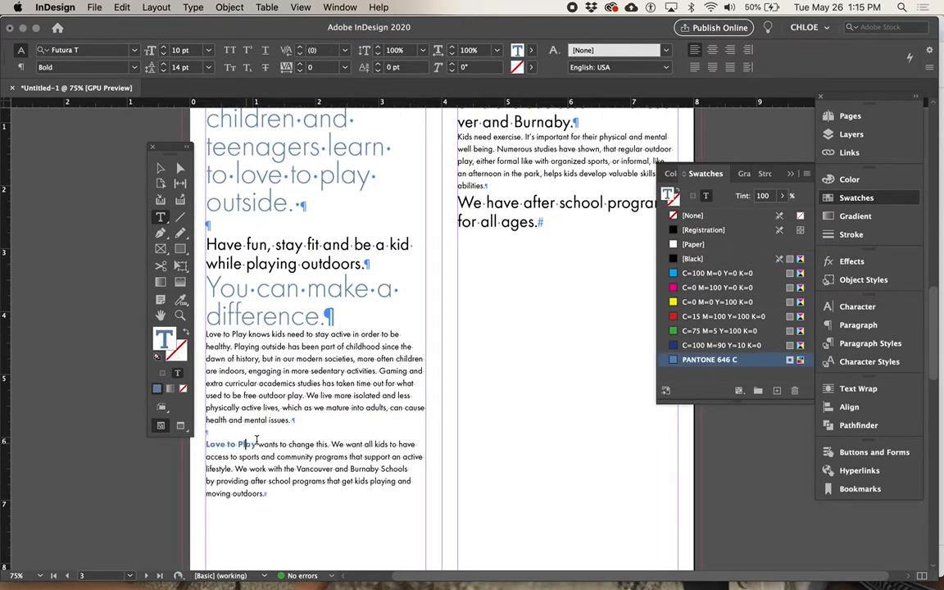
click(846, 364)
click(807, 303)
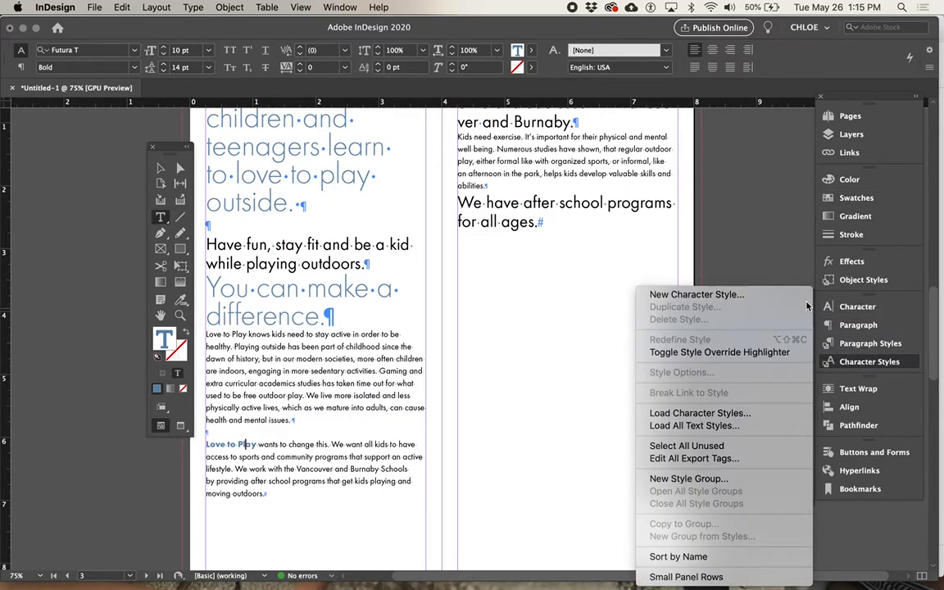
click(789, 295)
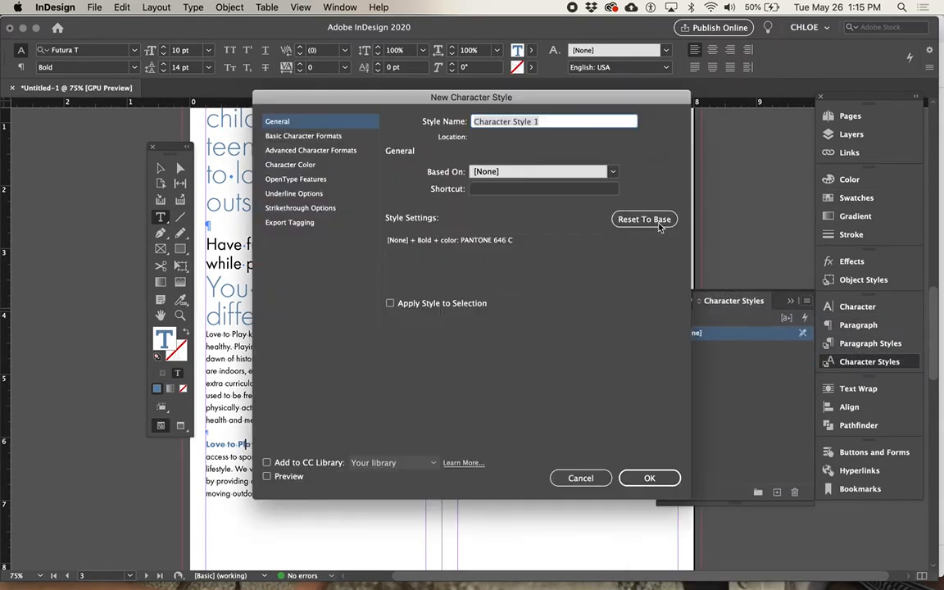
- Review the new character style's general, basic and advanced character format settings
click(297, 136)
click(326, 153)
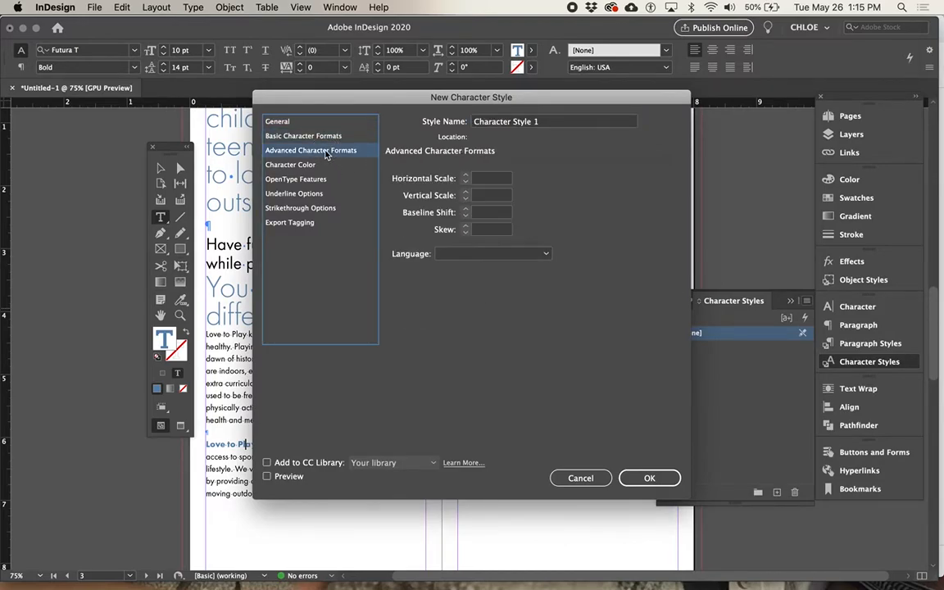
click(326, 125)
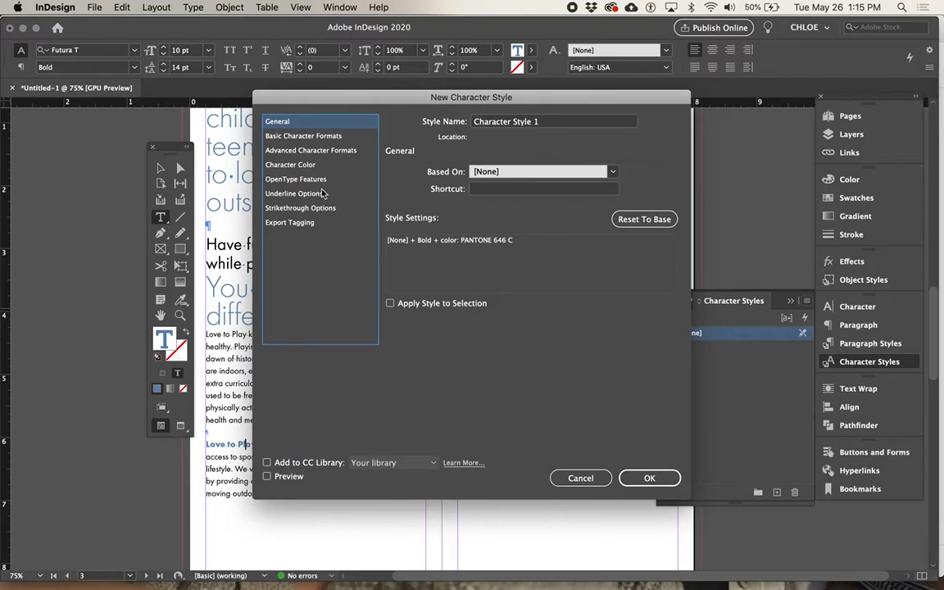
click(297, 135)
click(329, 153)
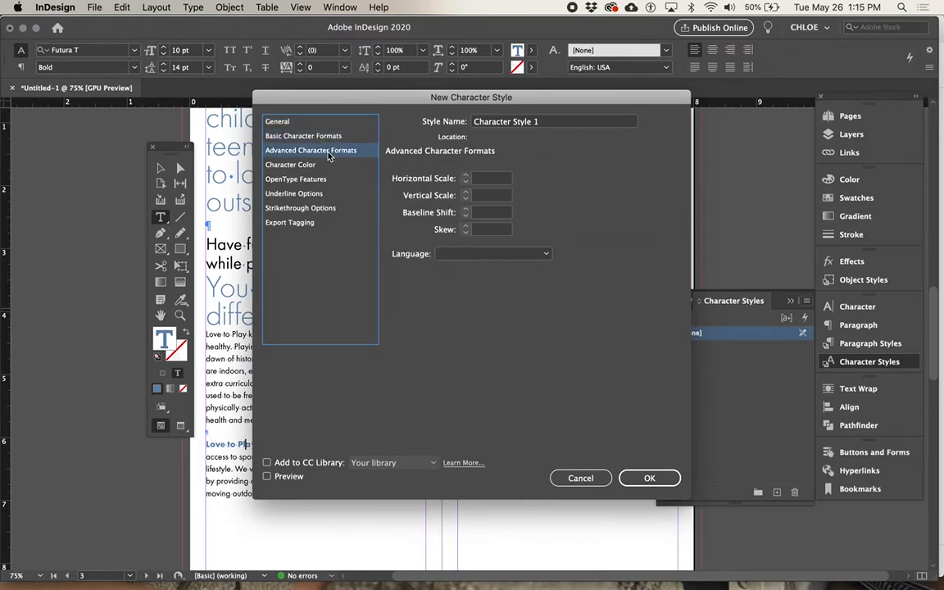
click(323, 139)
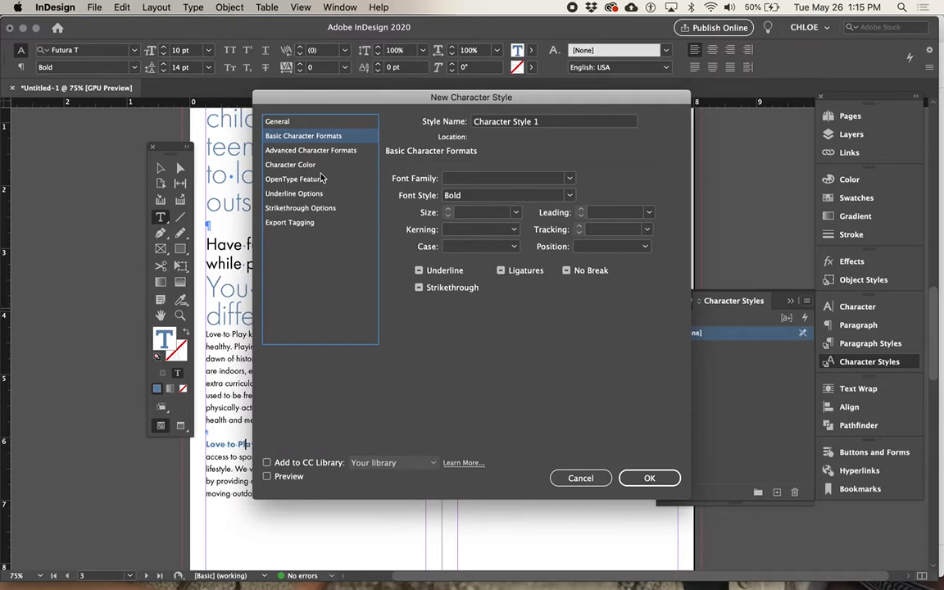
click(280, 122)
- Name the new character style Bold PMS 646, have it applied to the selection, and create it
click(534, 122)
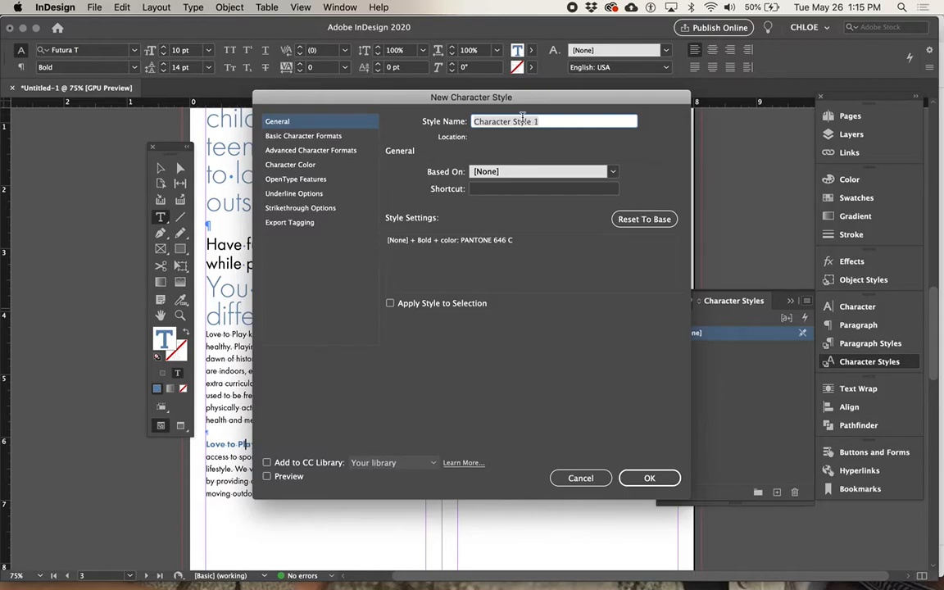
drag(510, 102, 648, 71)
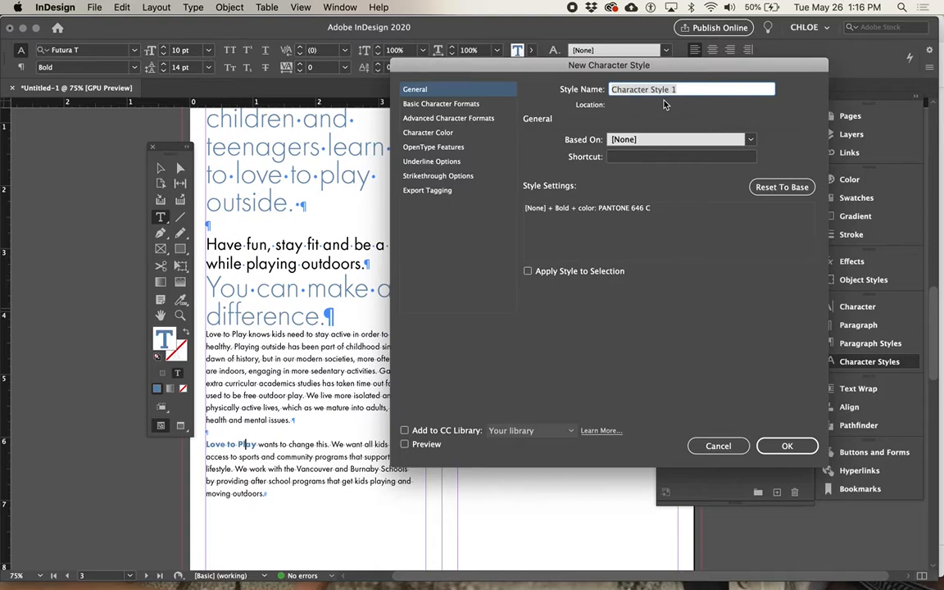
text(Bold PMS)
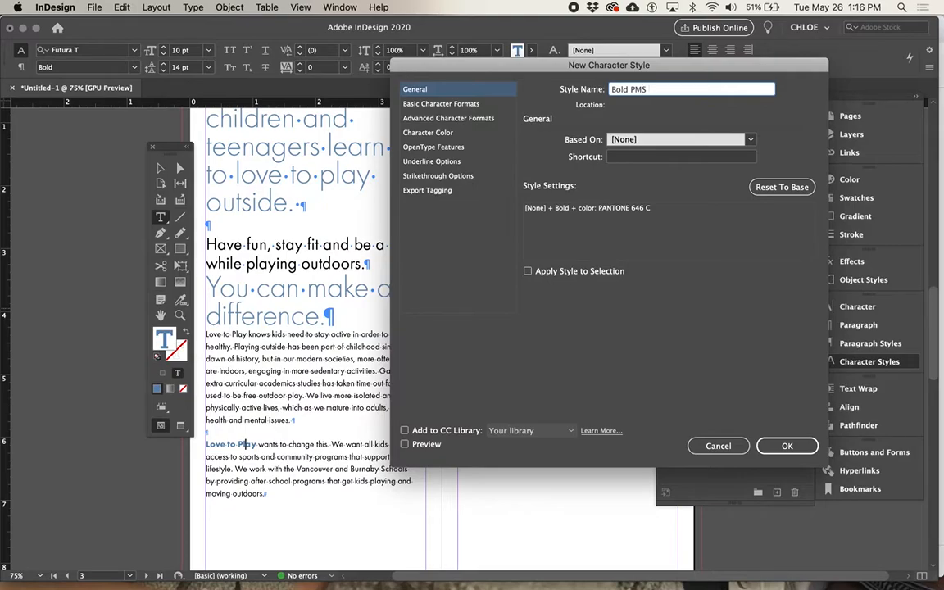
text(46)
click(528, 271)
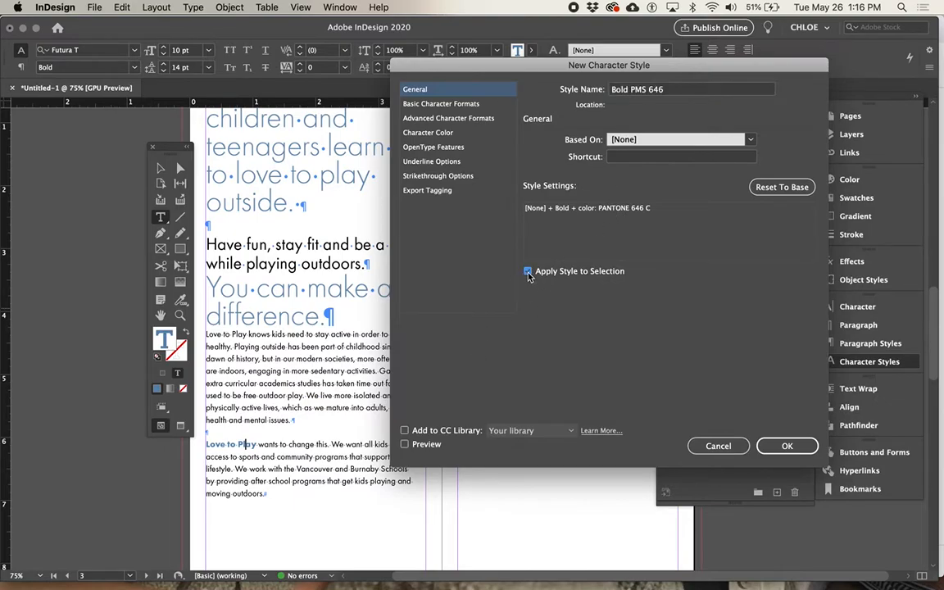
click(775, 445)
- Apply the Bold PMS 646 character style to "Love to Play" at the start of the first body paragraph
drag(247, 335, 206, 334)
click(721, 347)
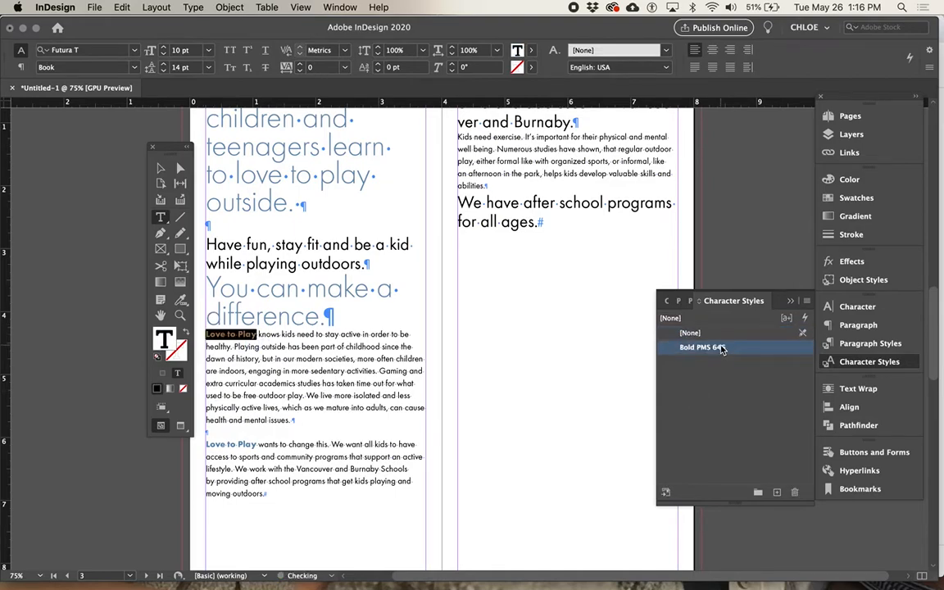
click(295, 419)
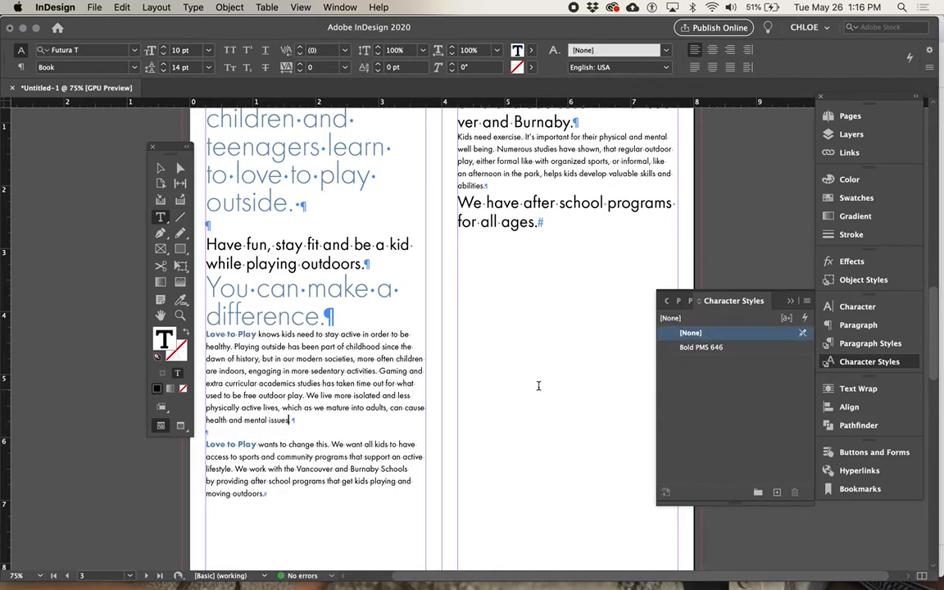
- Apply the Bold PMS 646 character style to "adolescent" in the "Bringing fun and fitness" heading
scroll(447, 388, up, 1)
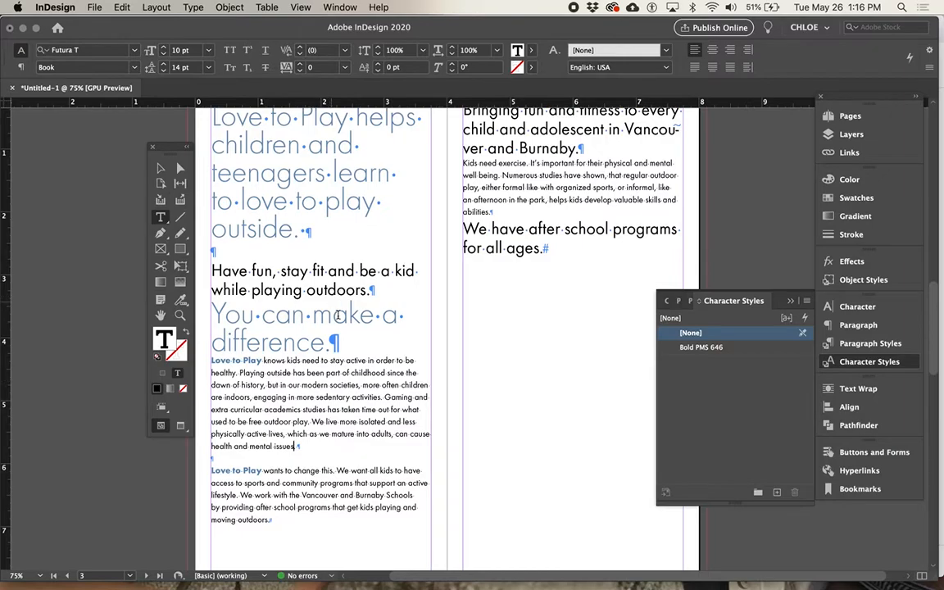
scroll(321, 330, up, 3)
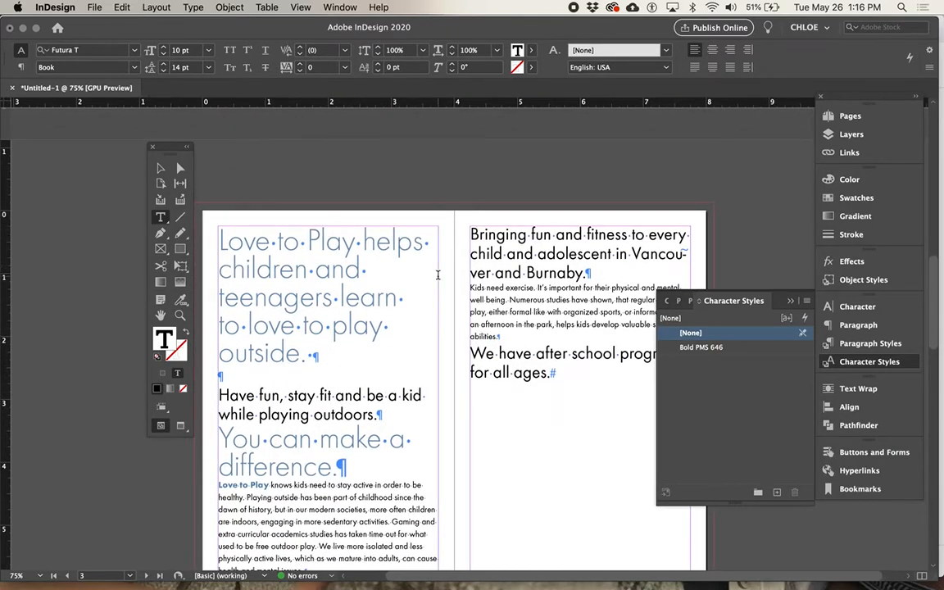
scroll(554, 253, down, 1)
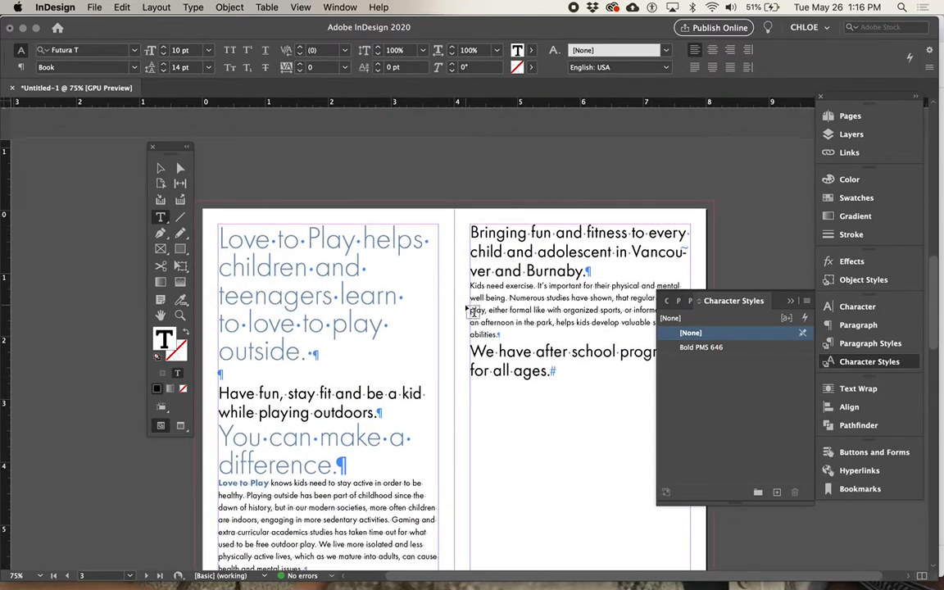
double_click(574, 251)
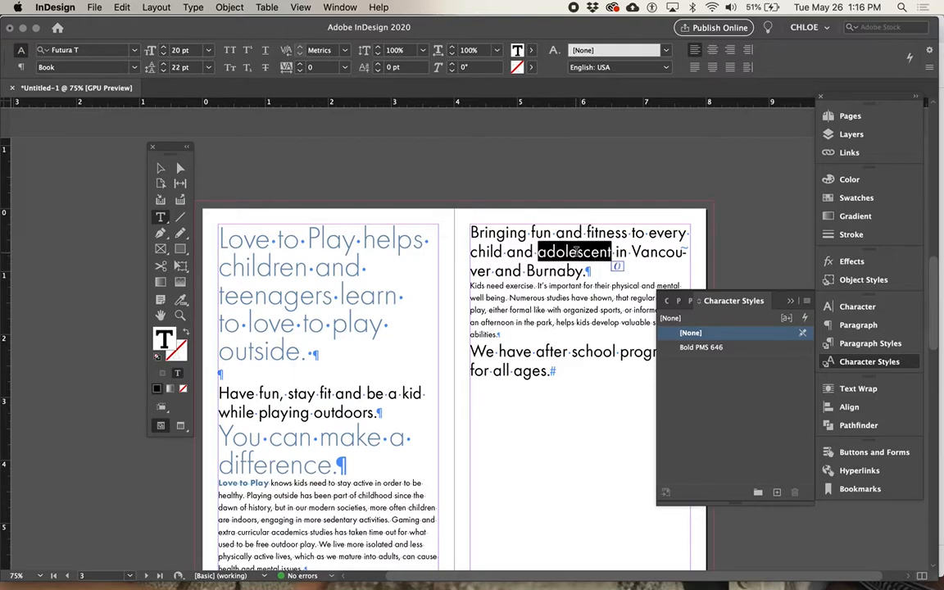
click(701, 346)
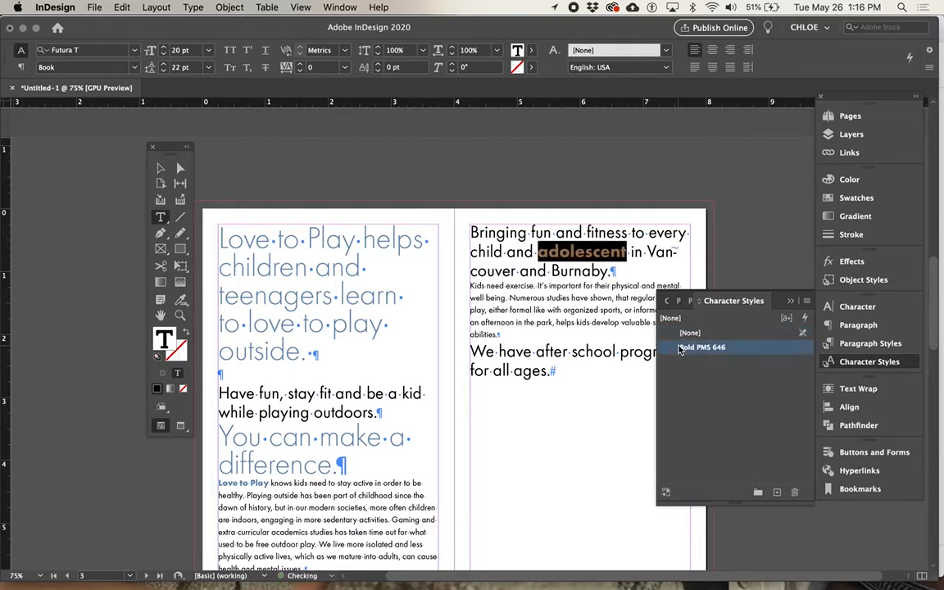
click(583, 332)
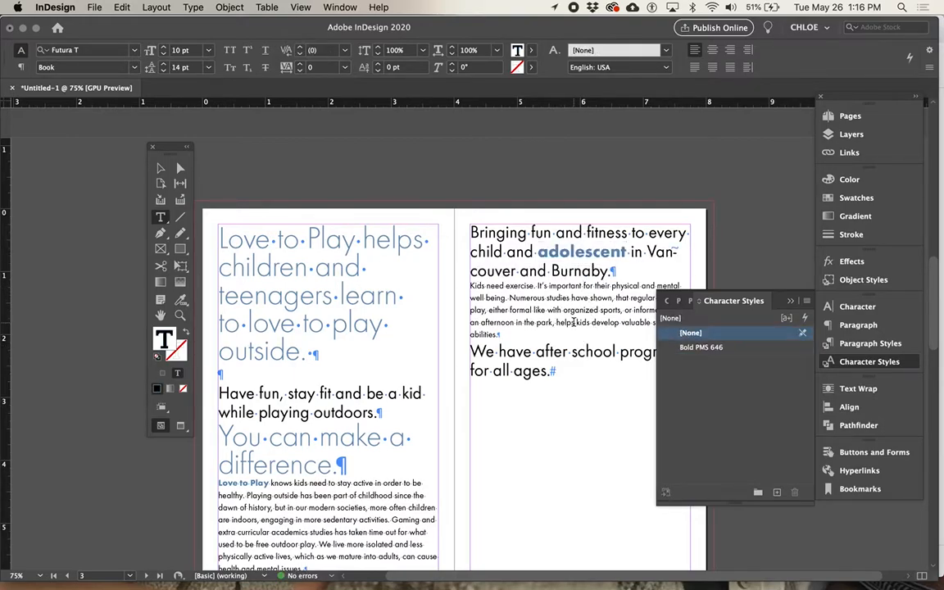
- Apply the Bold PMS 646 character style to "Burnaby" in the "Bringing fun and fitness" heading
double_click(582, 322)
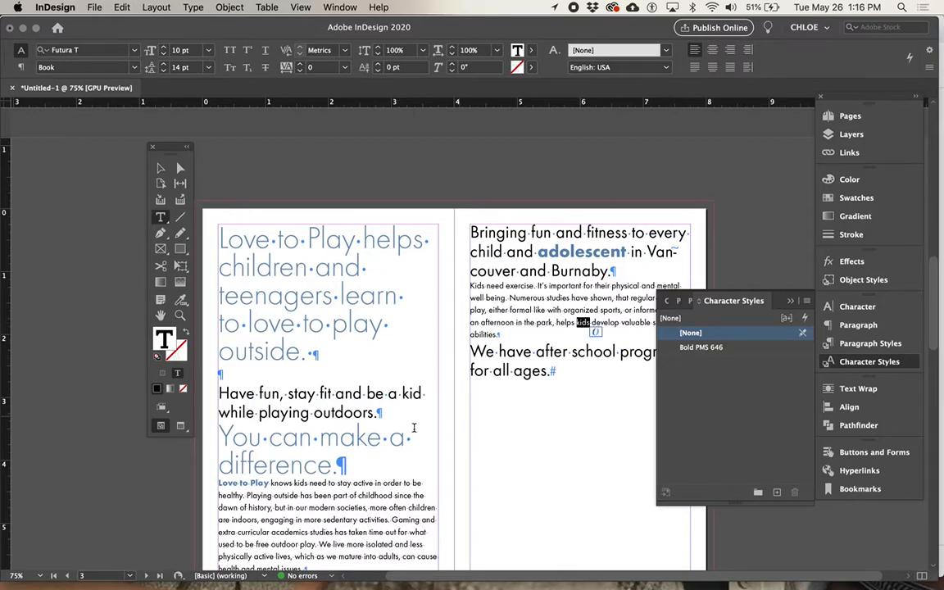
scroll(381, 432, down, 3)
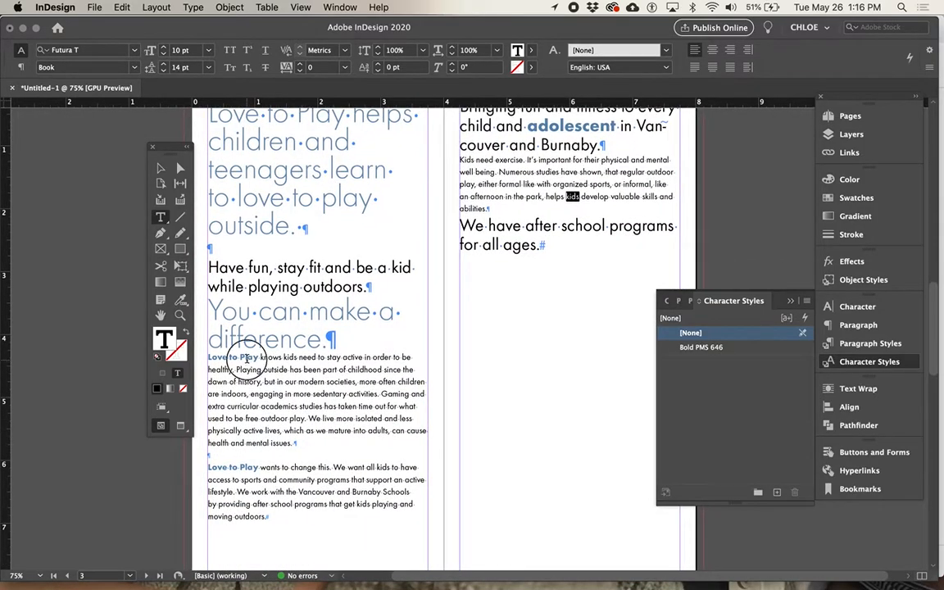
click(245, 358)
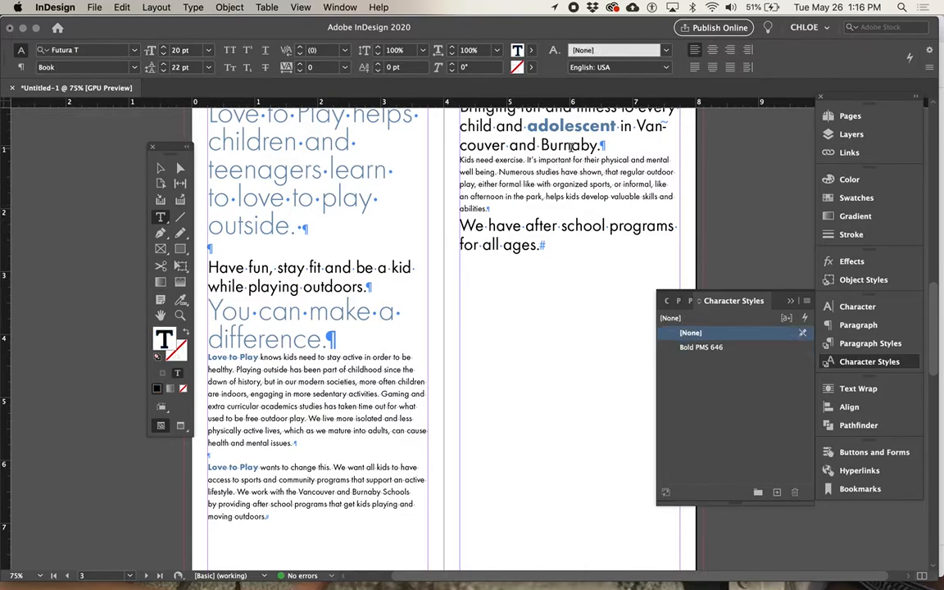
double_click(569, 146)
click(693, 347)
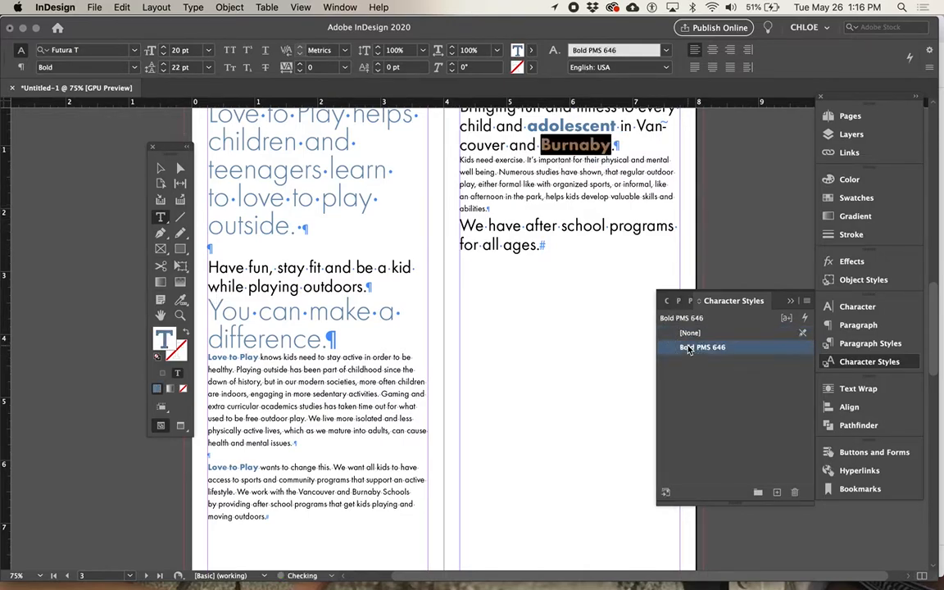
- Apply the Bold PMS 646 character style to "learn" in the "Love to Play helps children" heading
double_click(370, 170)
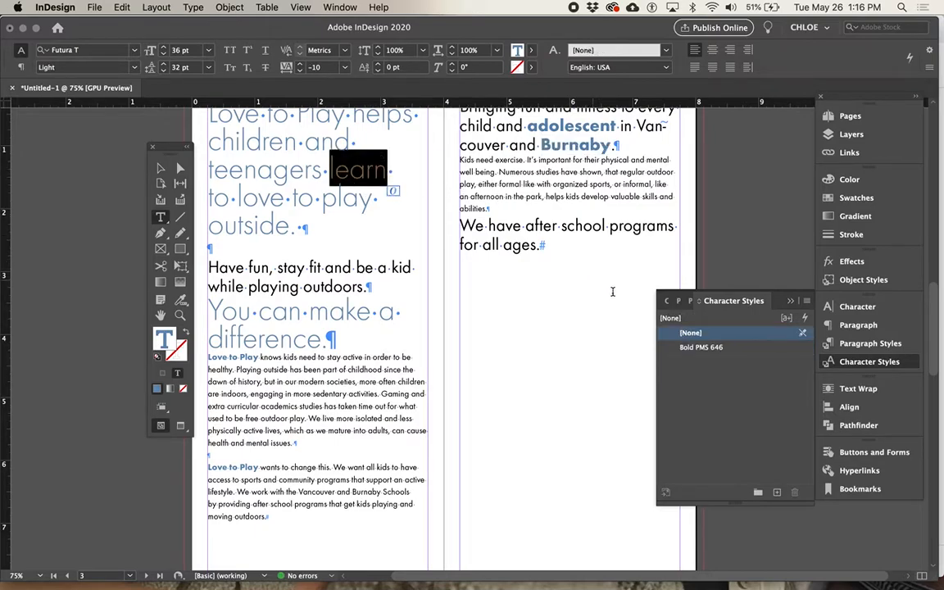
click(687, 347)
click(347, 229)
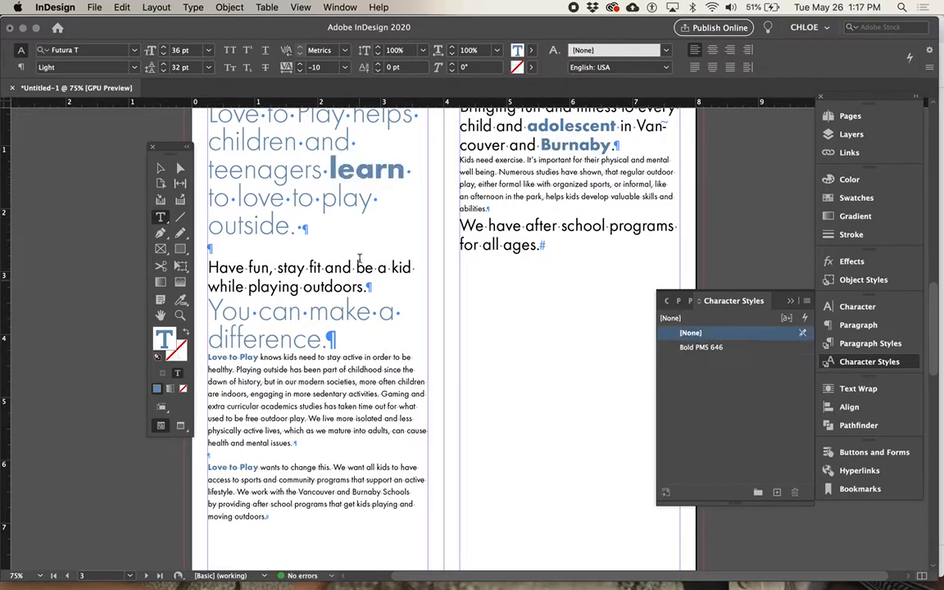
- Apply the Bold PMS 646 character style to the words "love to play" in the "Love to Play helps children" heading
drag(237, 197, 373, 197)
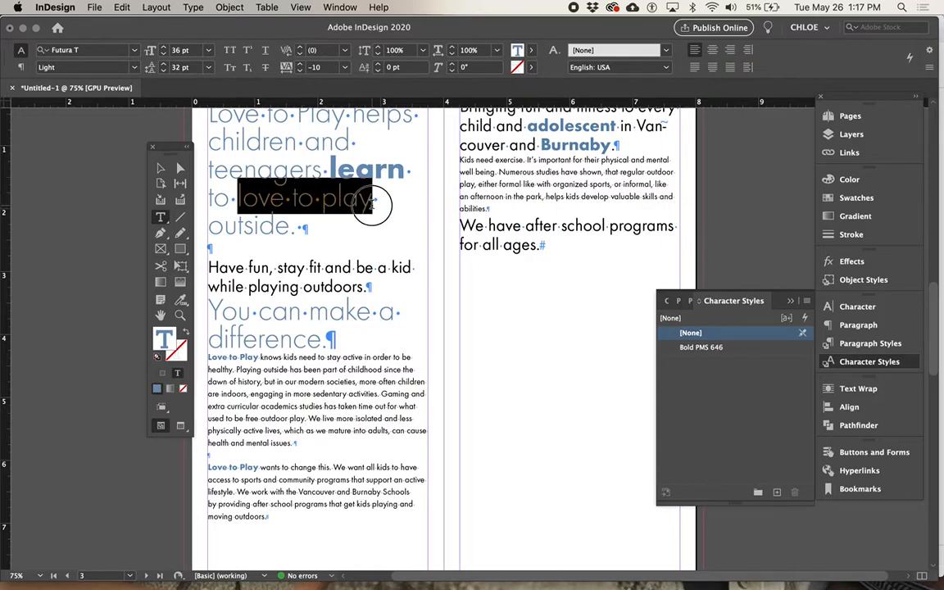
click(679, 347)
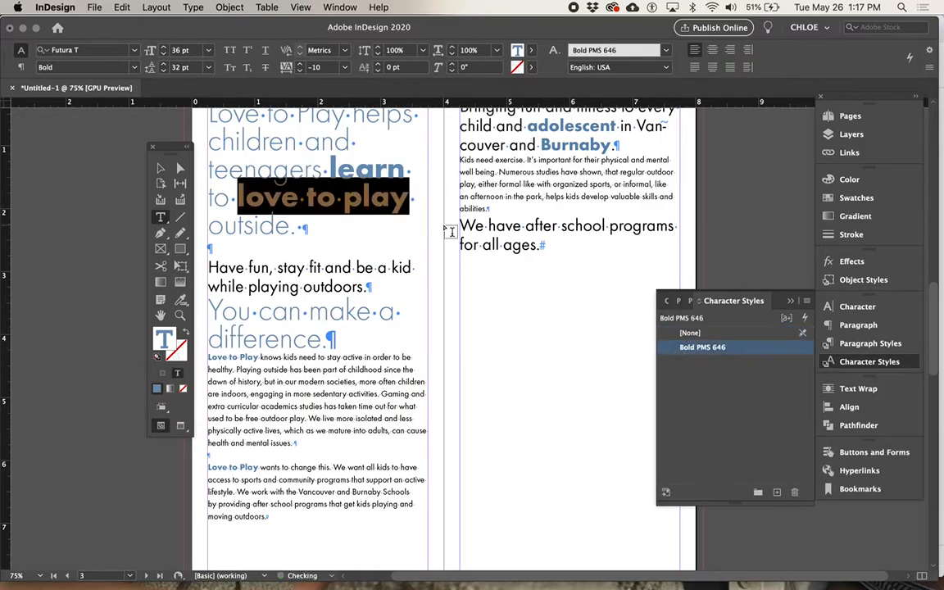
- Reset the character style of the heading words "learn", "Burnaby" and "adolescent" to [None]
double_click(346, 166)
click(730, 332)
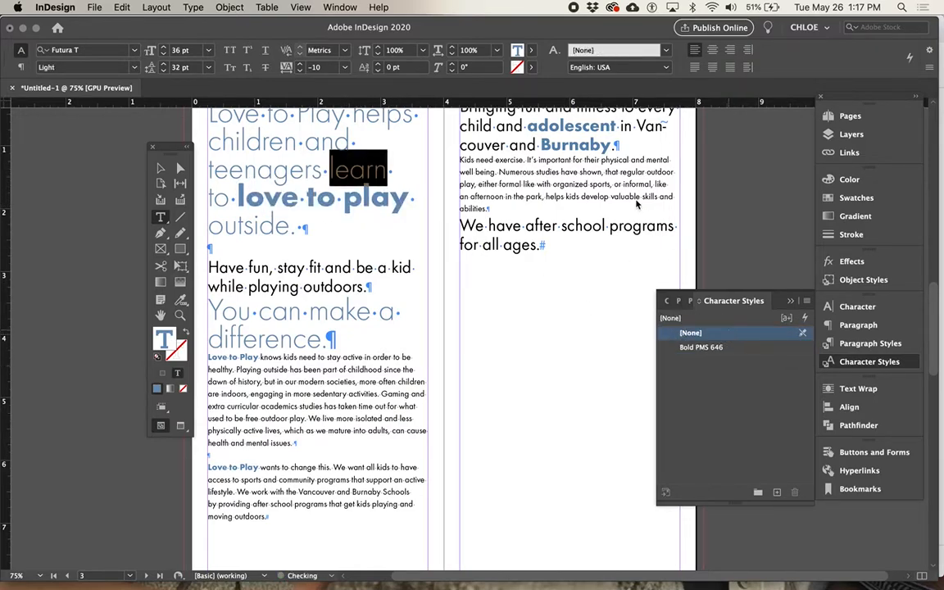
double_click(574, 145)
click(690, 333)
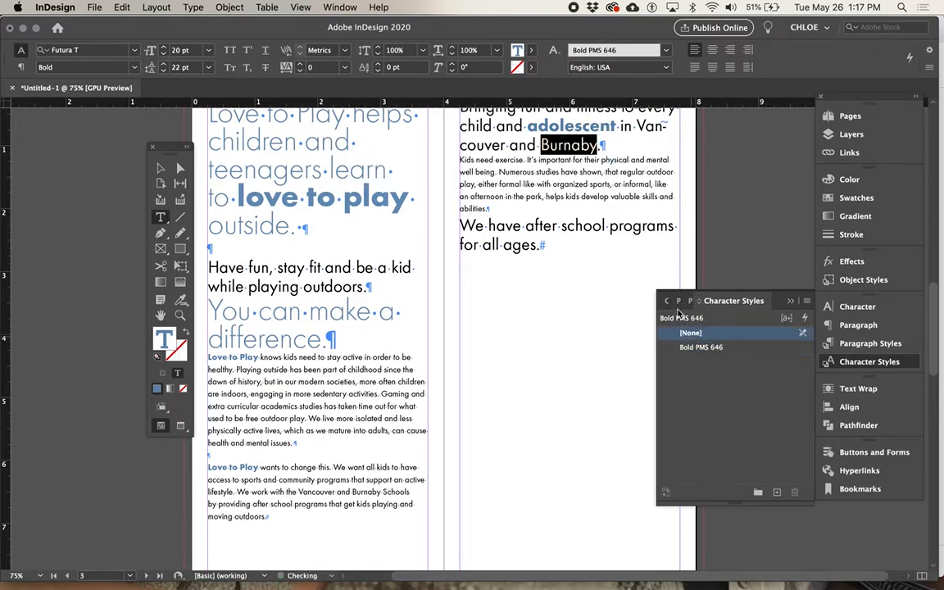
double_click(571, 126)
click(690, 333)
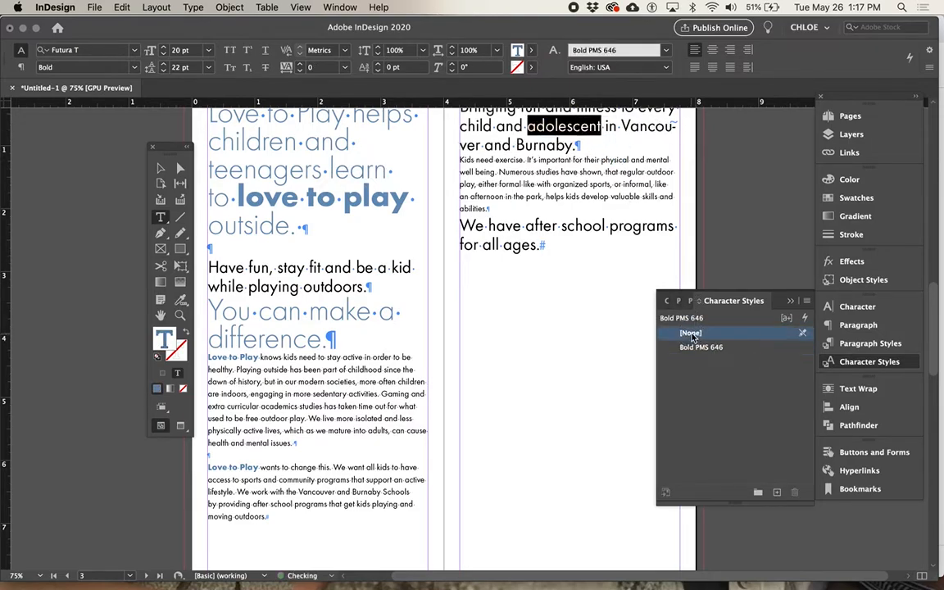
click(506, 148)
- Open Find/Change and enter "Love to Play" as both the text to find and the replacement text
scroll(509, 197, up, 1)
scroll(508, 196, up, 1)
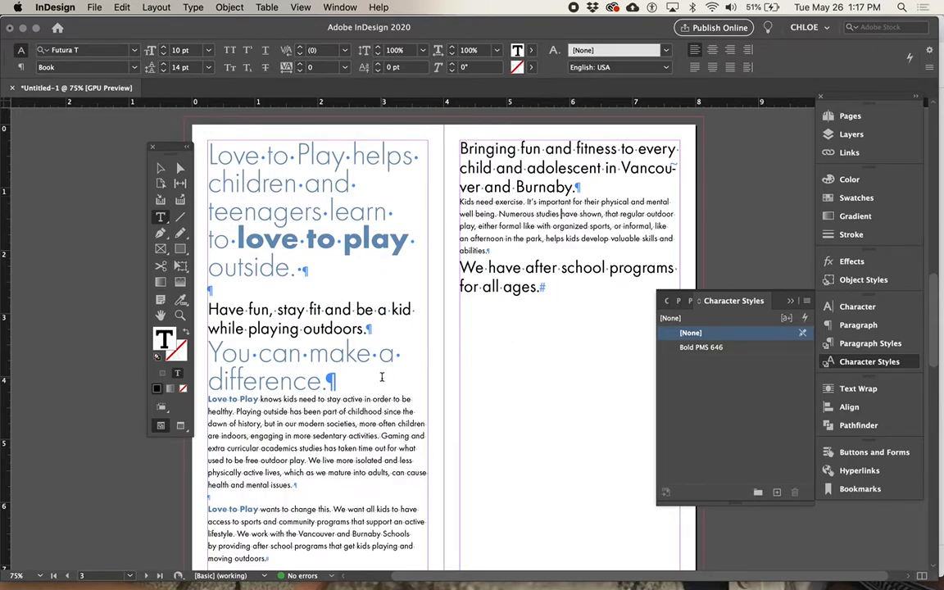
scroll(381, 377, down, 3)
scroll(492, 246, up, 2)
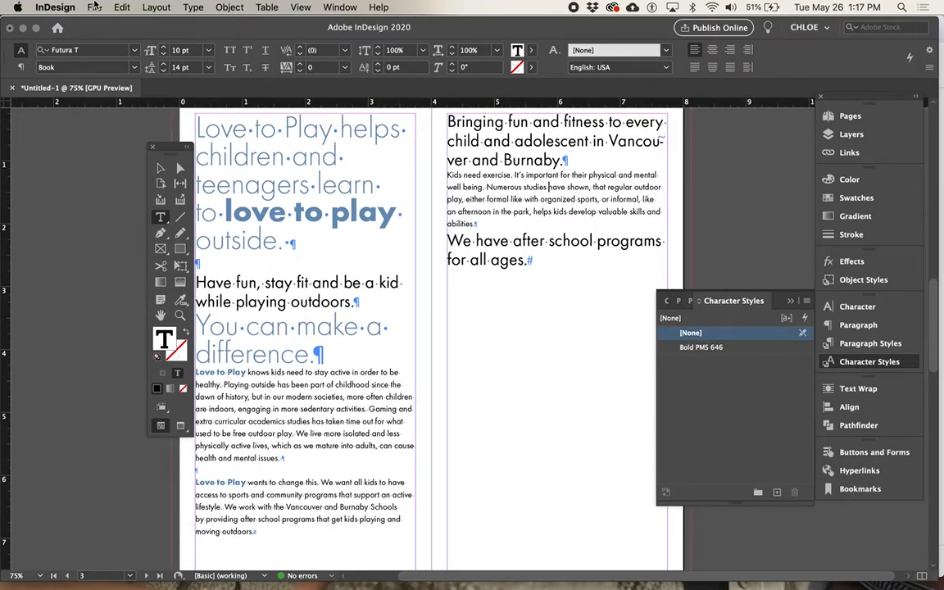
click(93, 7)
mouse_move(119, 6)
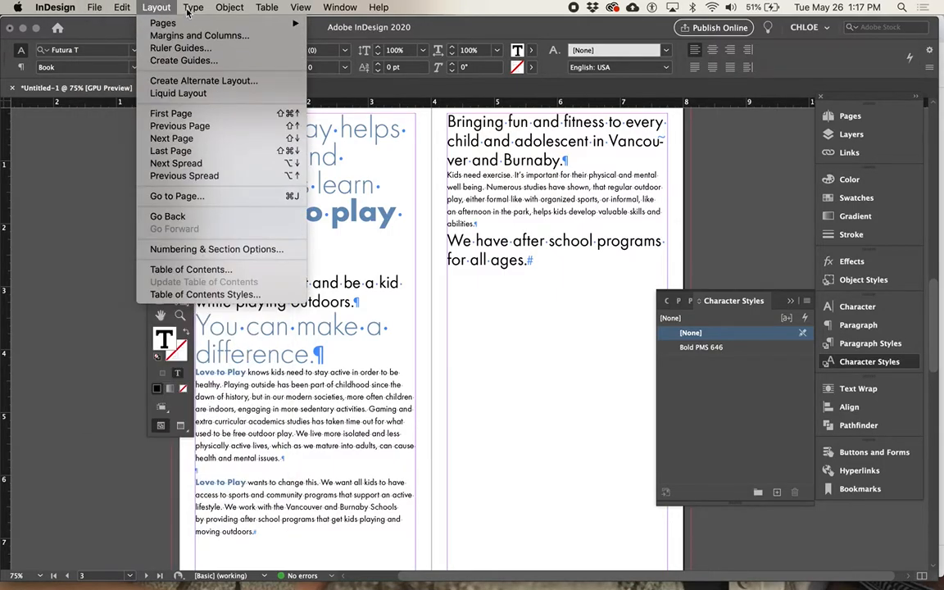
mouse_move(193, 10)
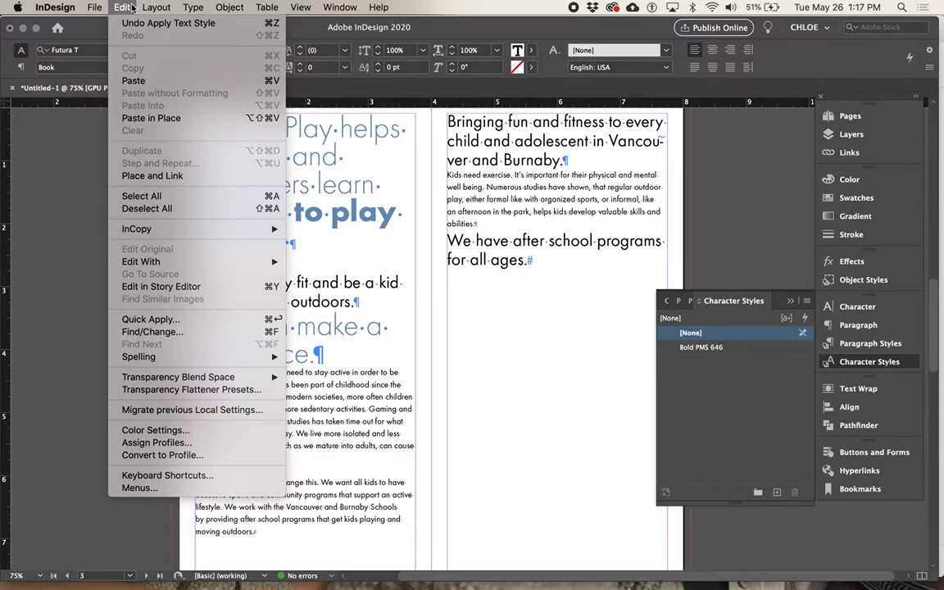
click(174, 332)
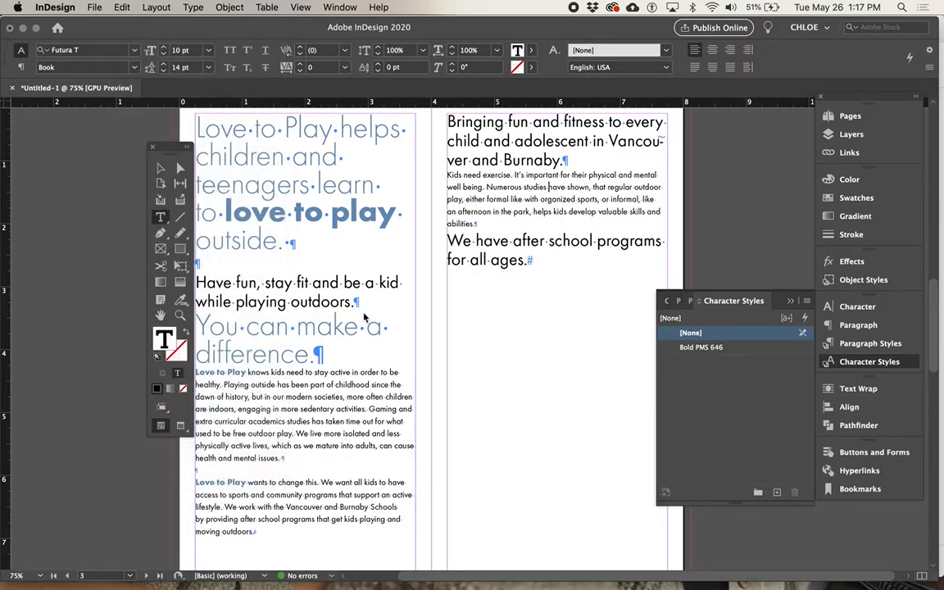
text(Love to Play)
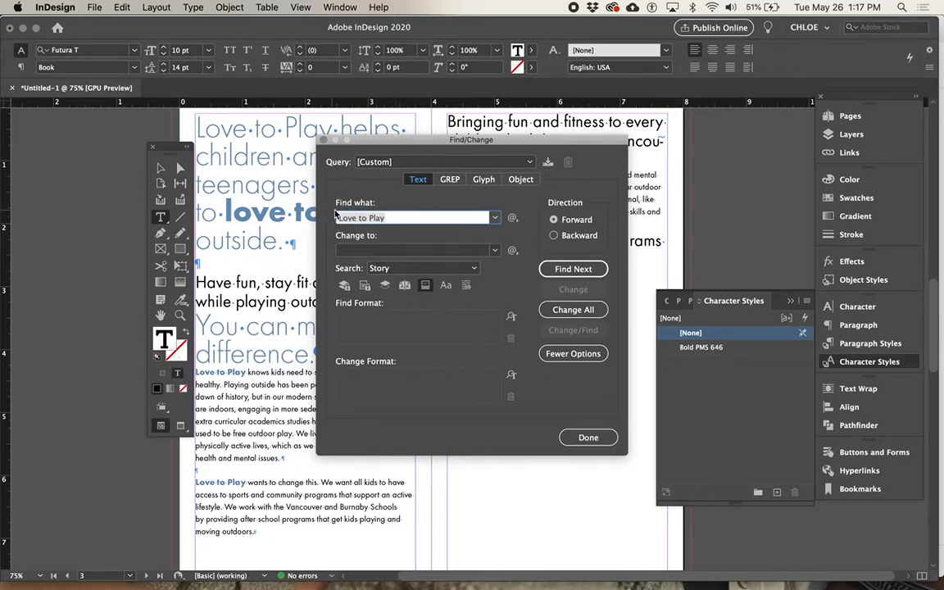
key(super+c)
click(358, 251)
key(super+v)
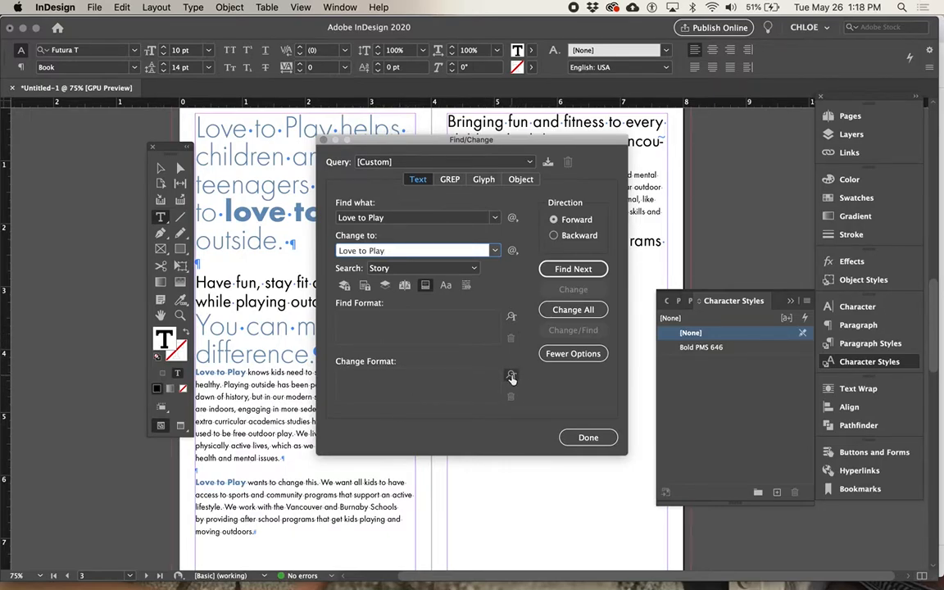
click(480, 376)
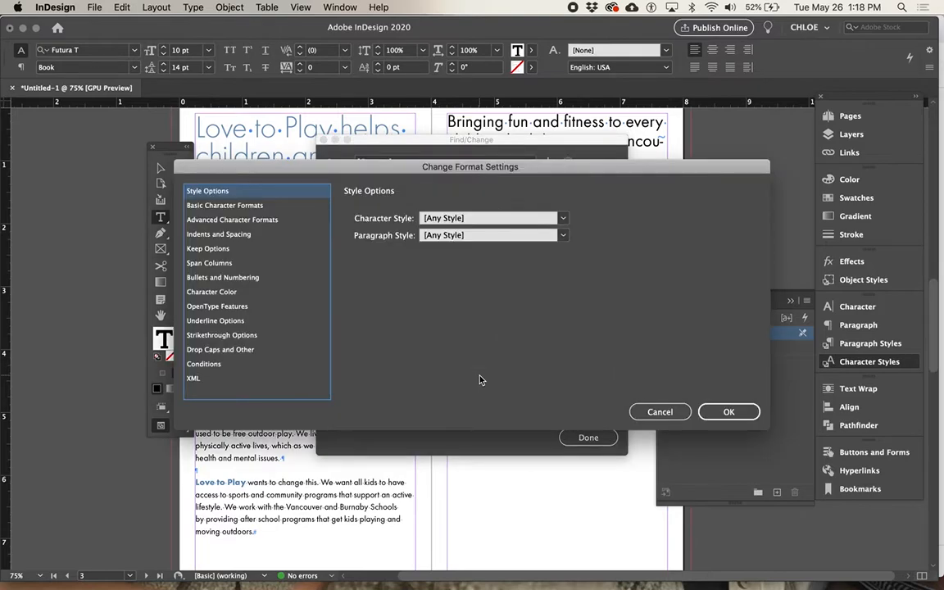
click(637, 414)
click(458, 389)
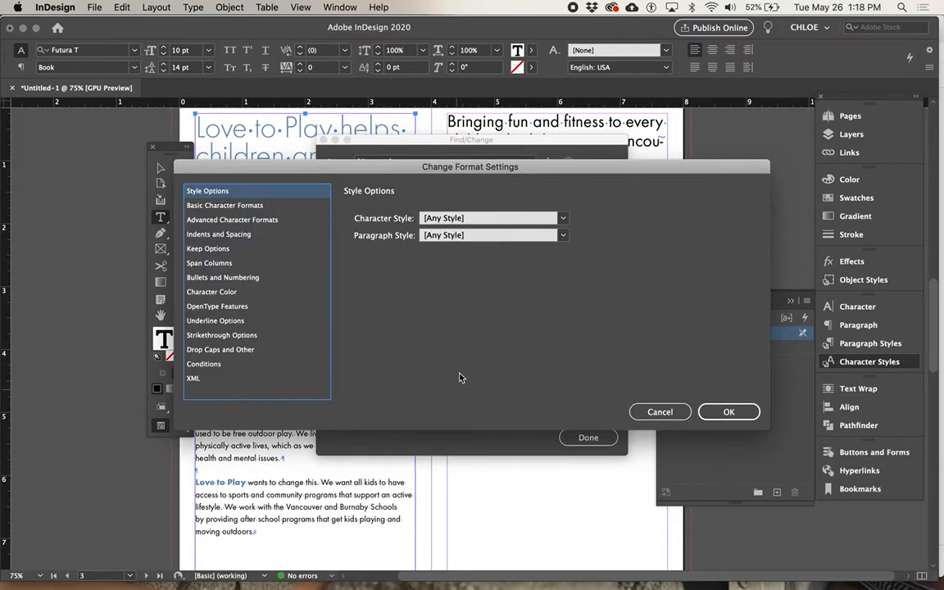
click(659, 411)
click(512, 383)
click(443, 218)
click(485, 261)
click(664, 409)
click(206, 387)
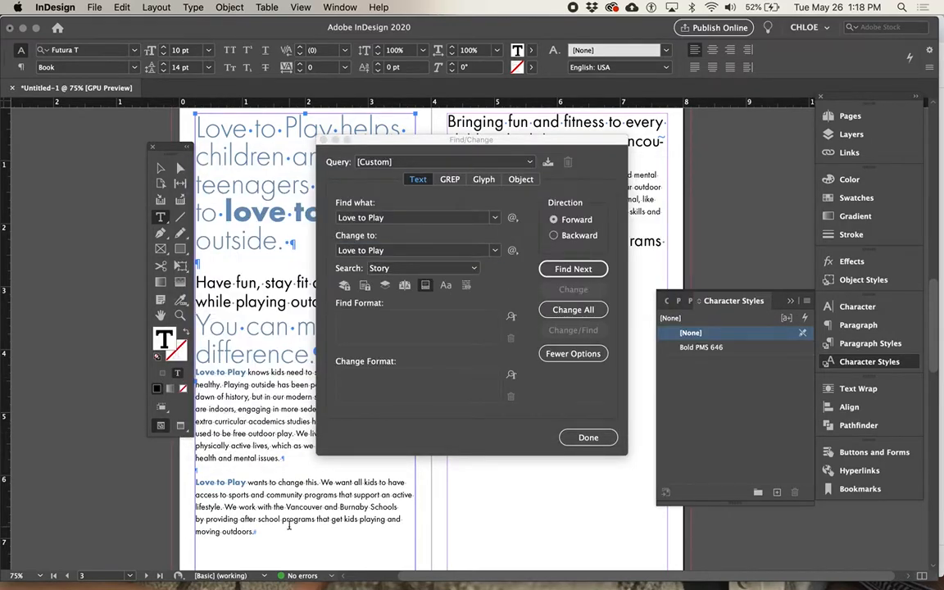
key(Escape)
click(568, 438)
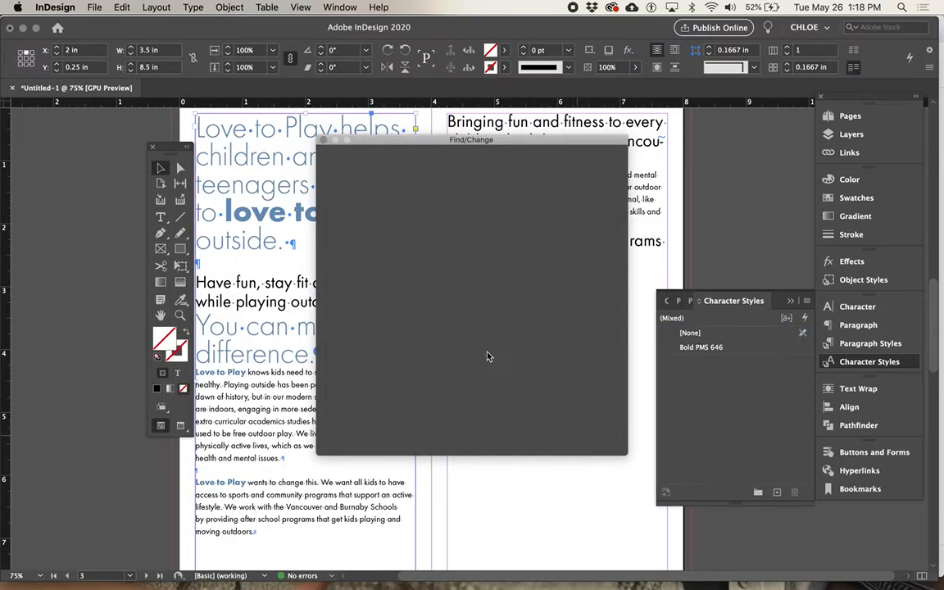
- Reset the character style of the words "love to play" in the first heading to [None]
double_click(258, 531)
click(358, 216)
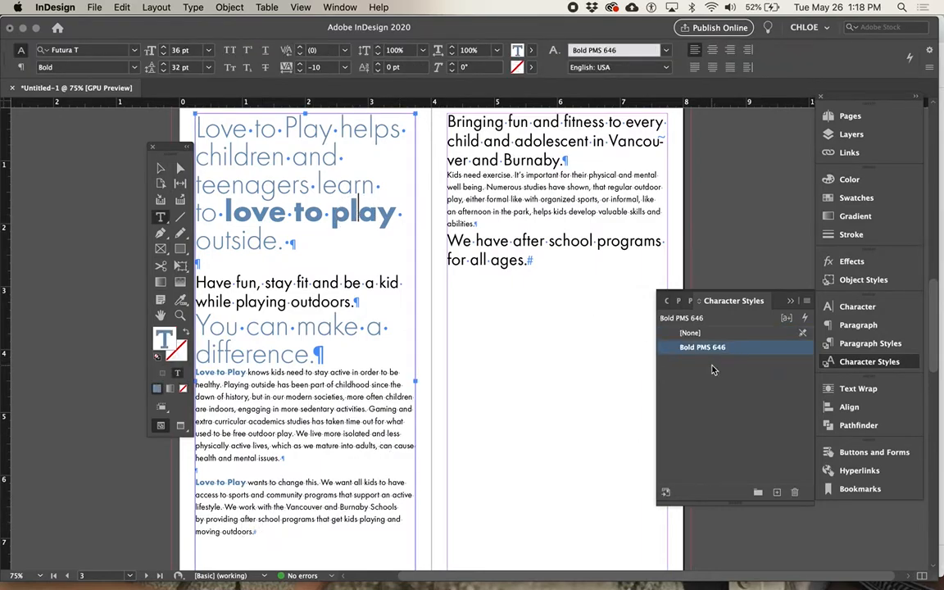
click(690, 333)
drag(401, 213, 220, 211)
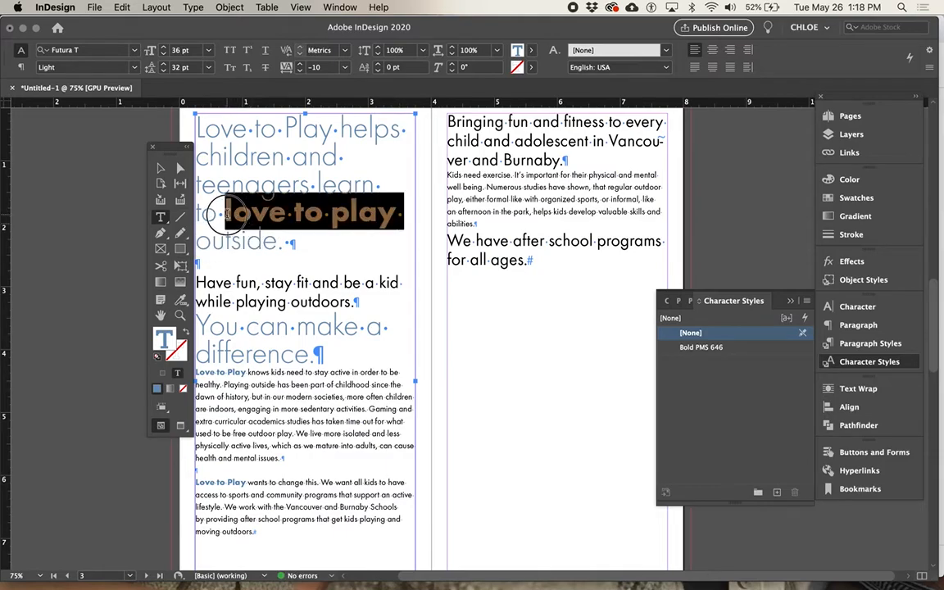
click(705, 334)
- Reset the character style of the body text below "You can make a difference" to [None], starting with its opening "Love to Play"
click(269, 476)
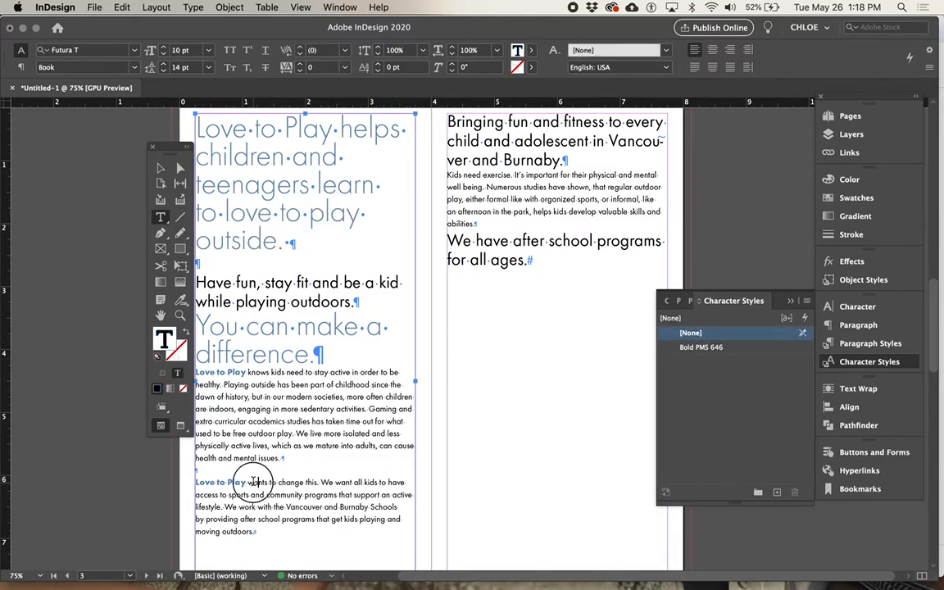
click(263, 495)
drag(256, 531, 195, 371)
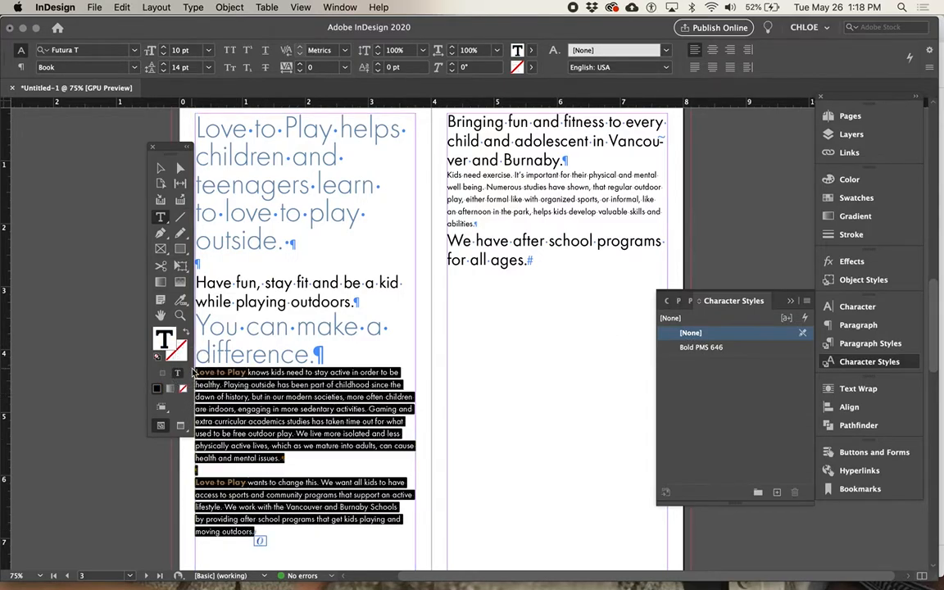
click(685, 333)
click(247, 384)
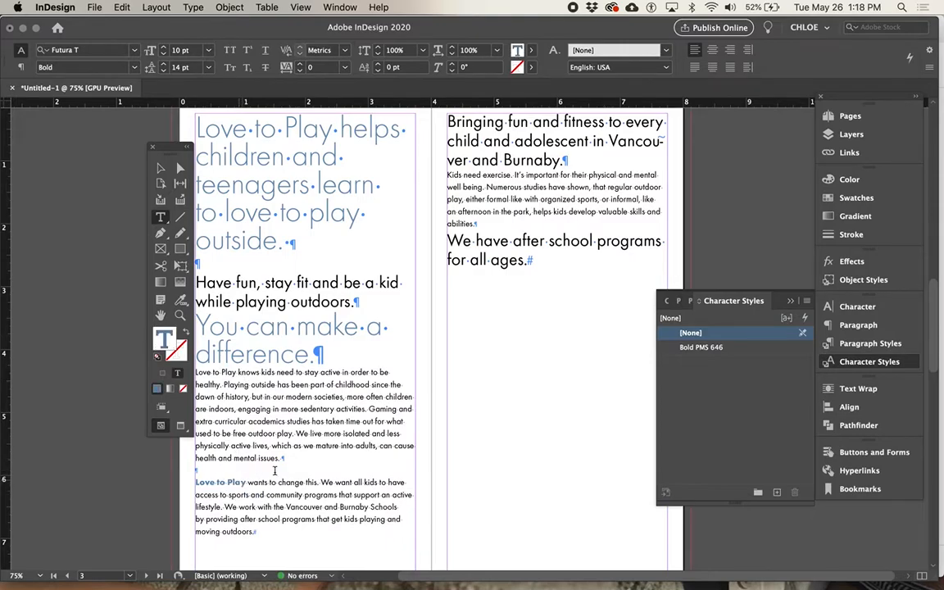
- Clear the overrides on "Love to Play" in the "wants to change this" paragraph so it follows the Copy paragraph style
drag(246, 483, 156, 481)
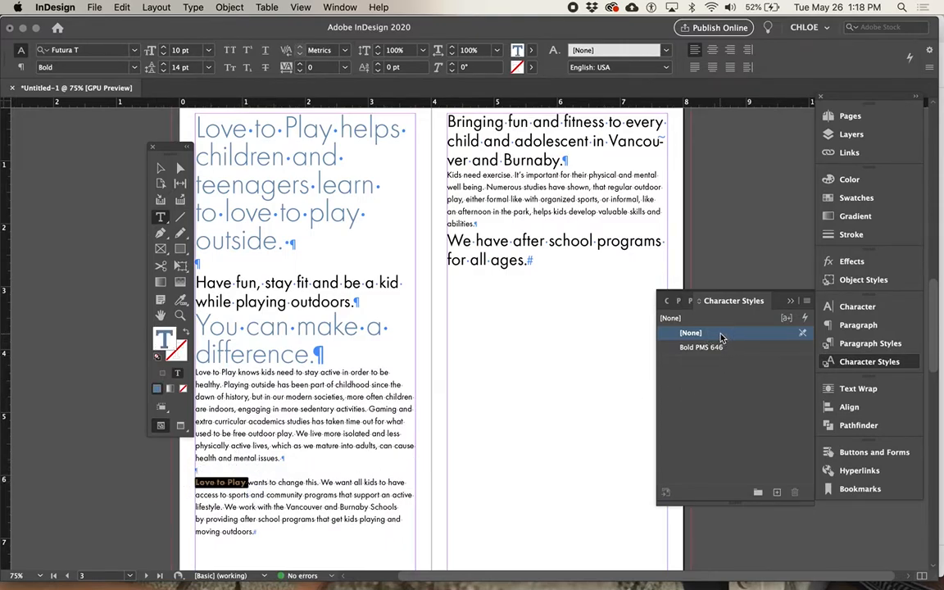
click(808, 302)
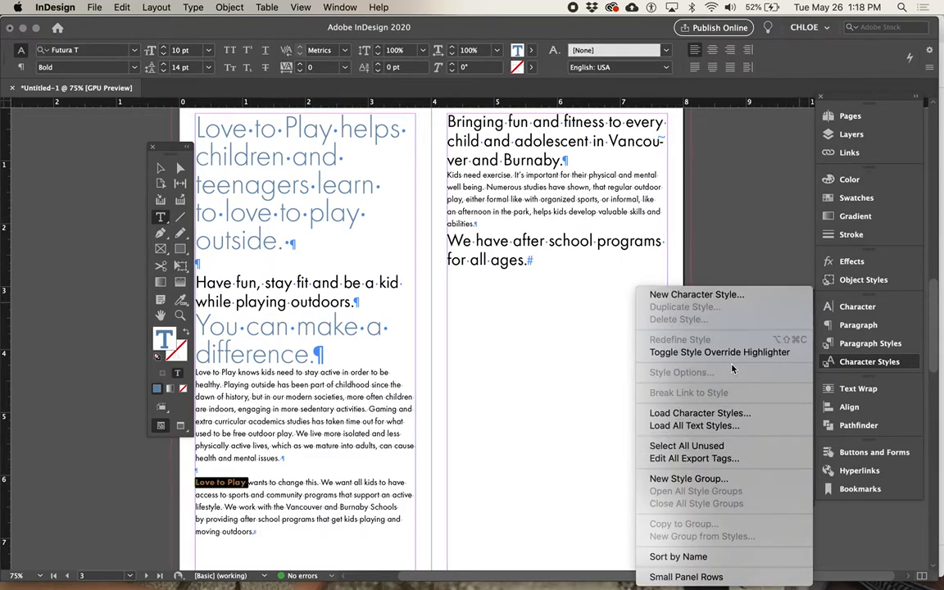
click(525, 450)
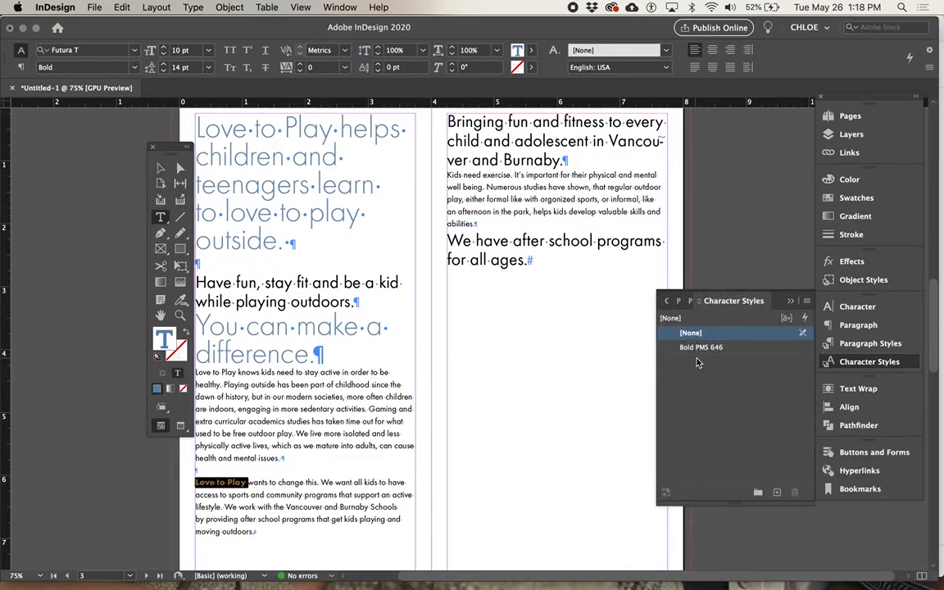
click(689, 301)
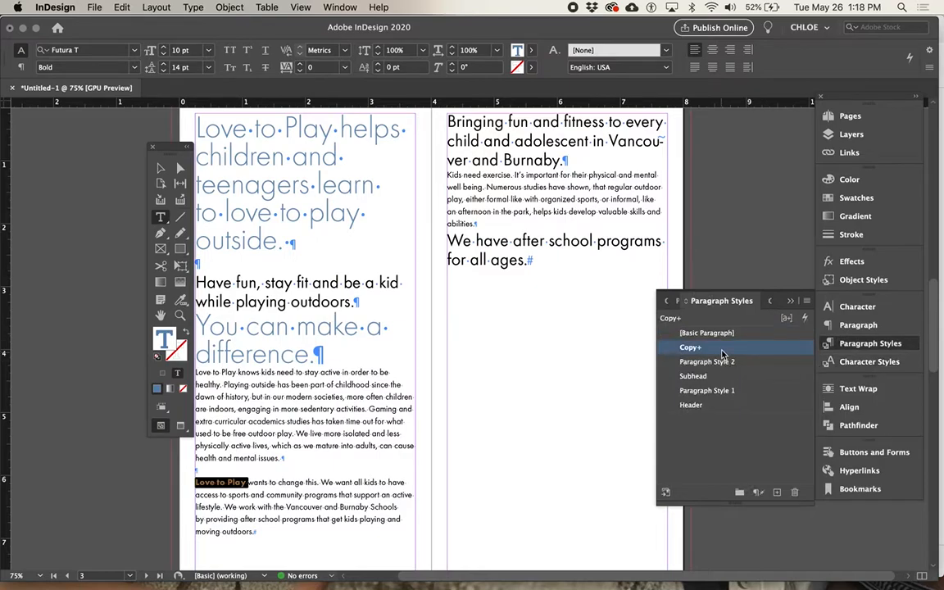
click(806, 301)
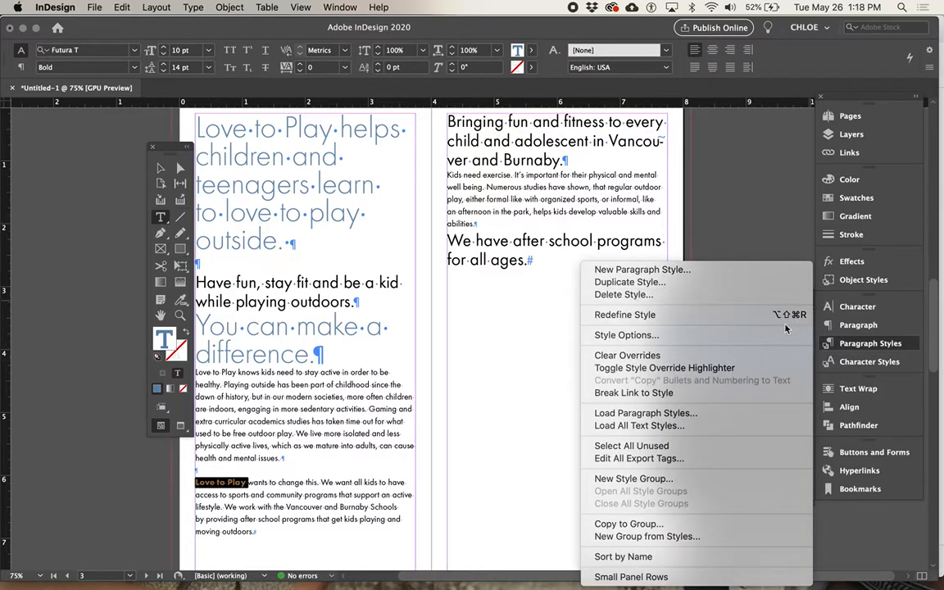
click(762, 355)
click(326, 432)
- Use Find/Change to apply the Bold PMS 646 character style to every "Love to Play" in the story
click(123, 6)
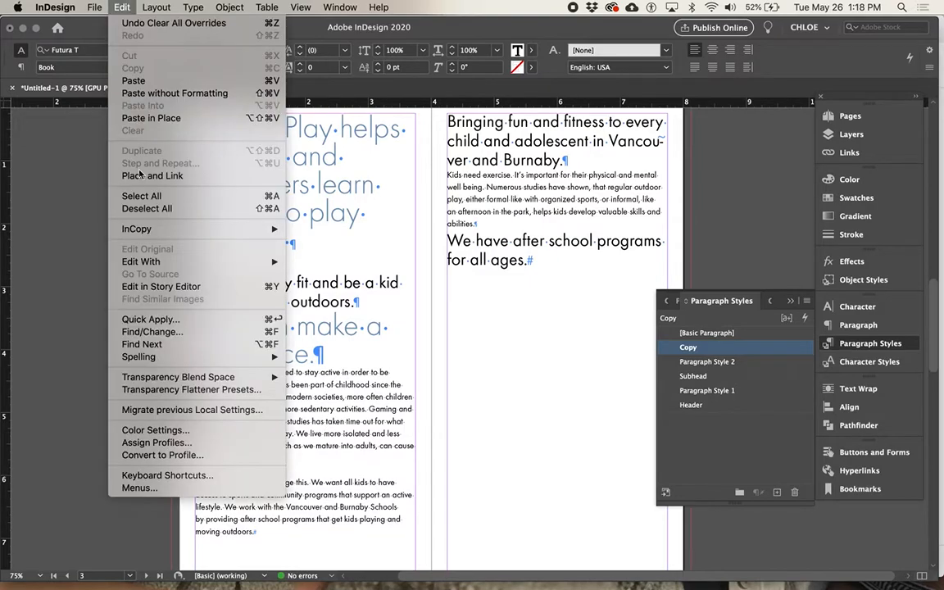
click(147, 332)
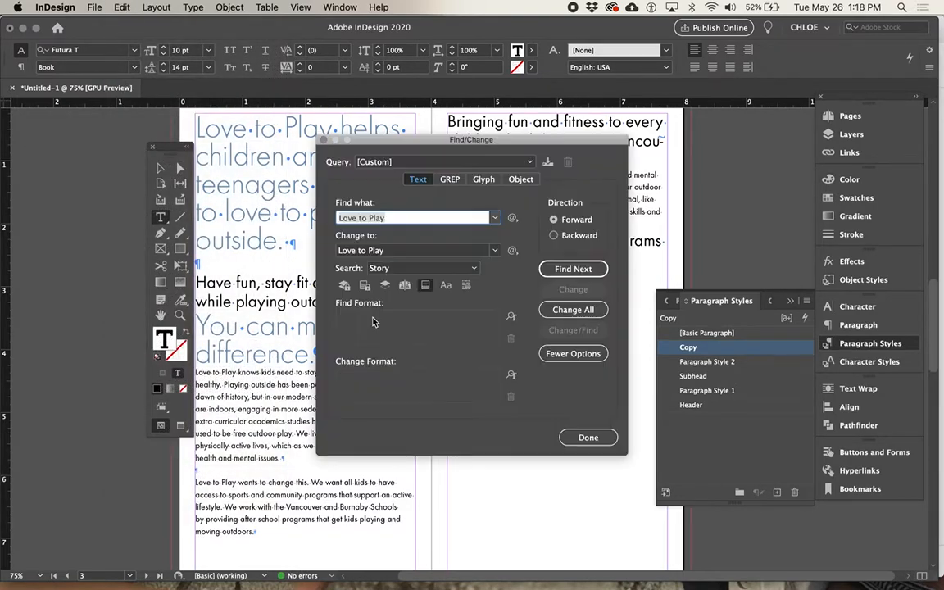
drag(368, 138, 526, 97)
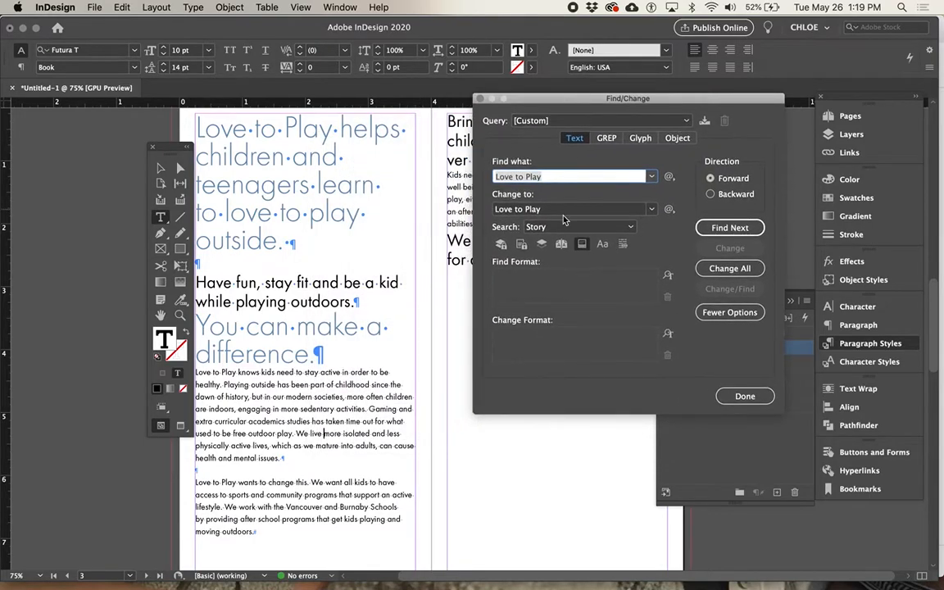
click(581, 338)
click(296, 211)
click(296, 190)
click(562, 218)
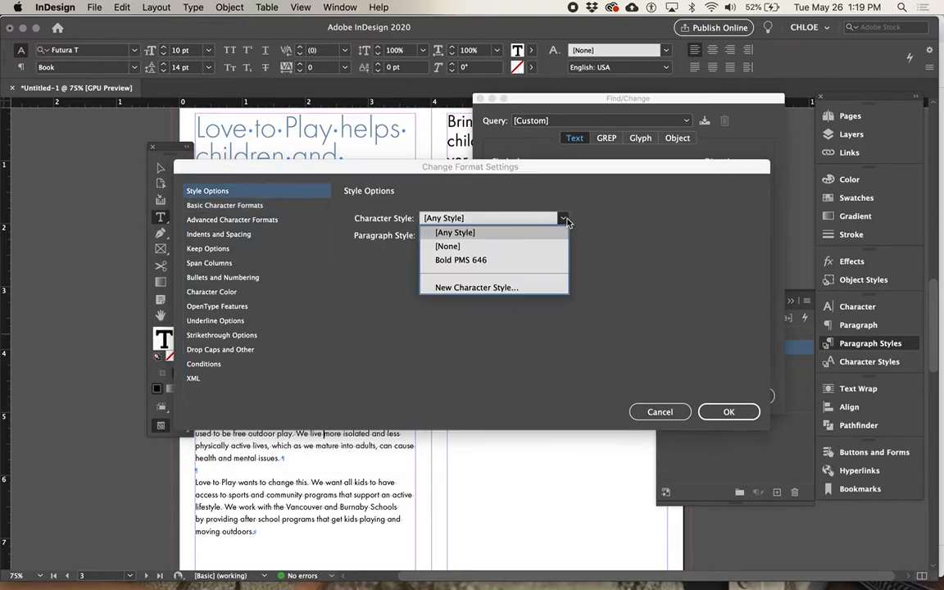
click(537, 260)
drag(485, 167, 631, 138)
click(873, 384)
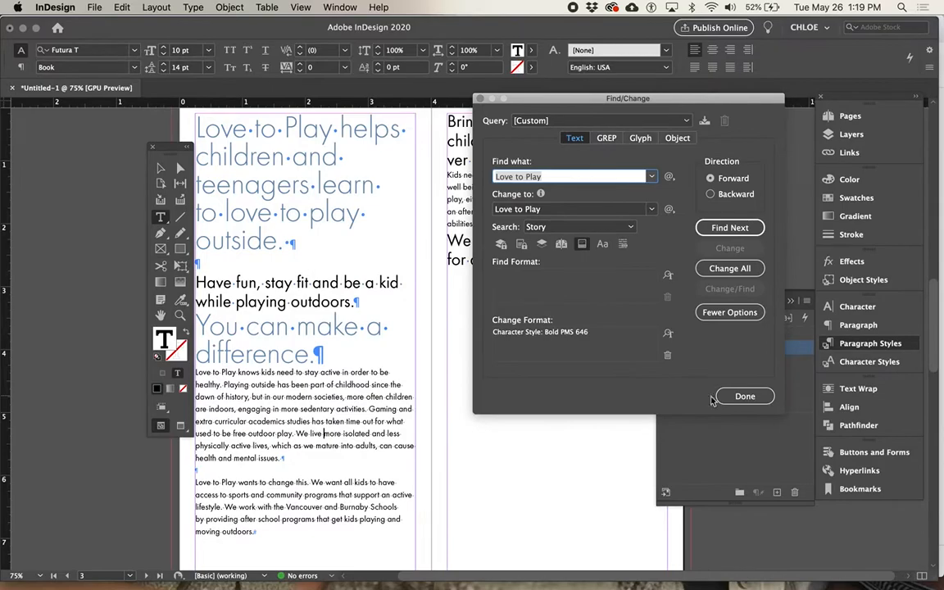
click(721, 268)
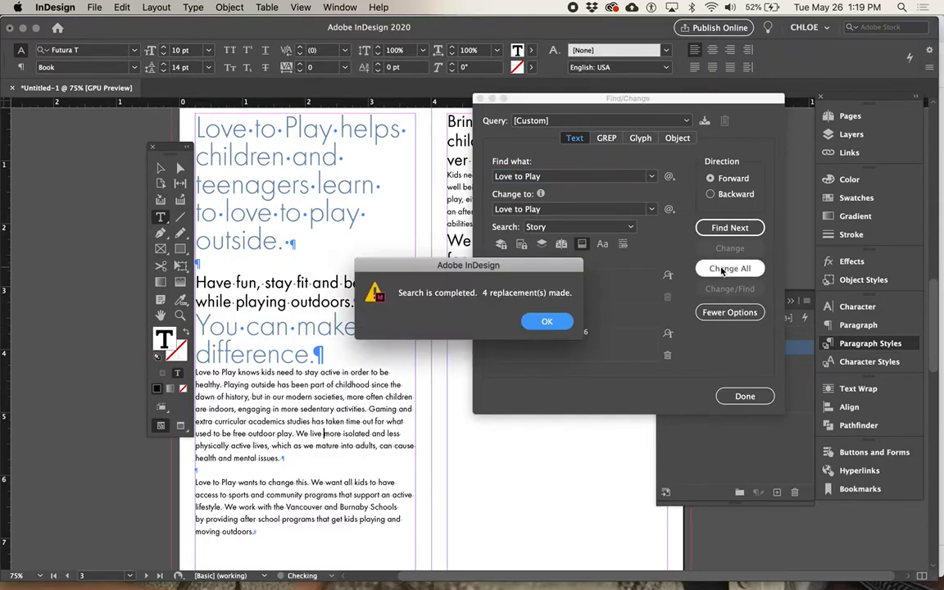
click(547, 322)
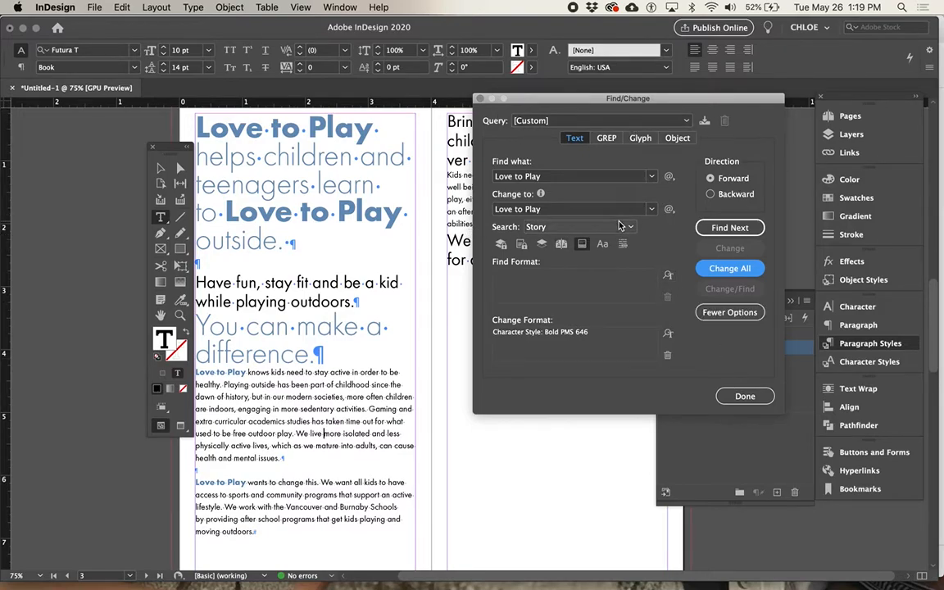
- Close Find/Change and undo the replacement of all "Love to Play" occurrences
key(Escape)
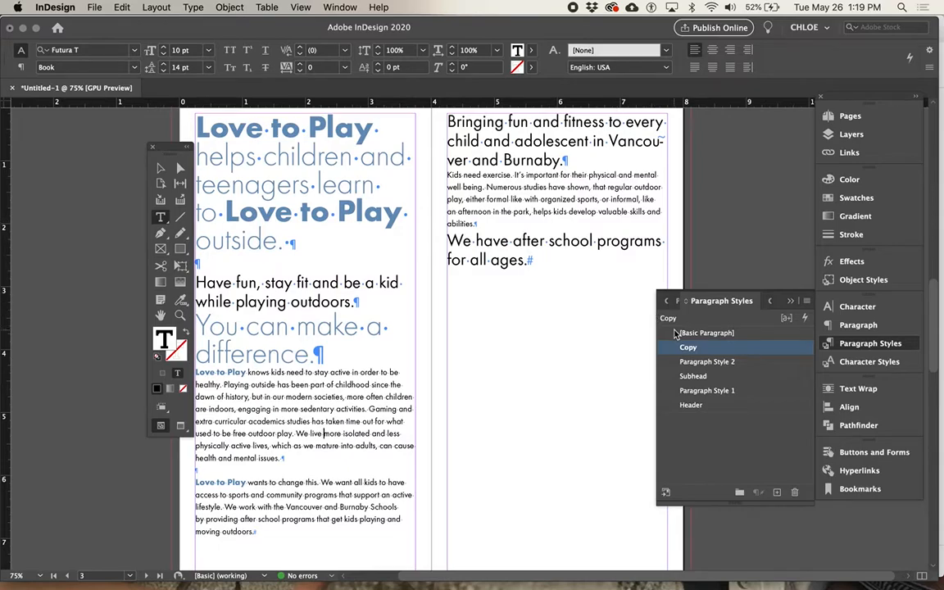
key(super+z)
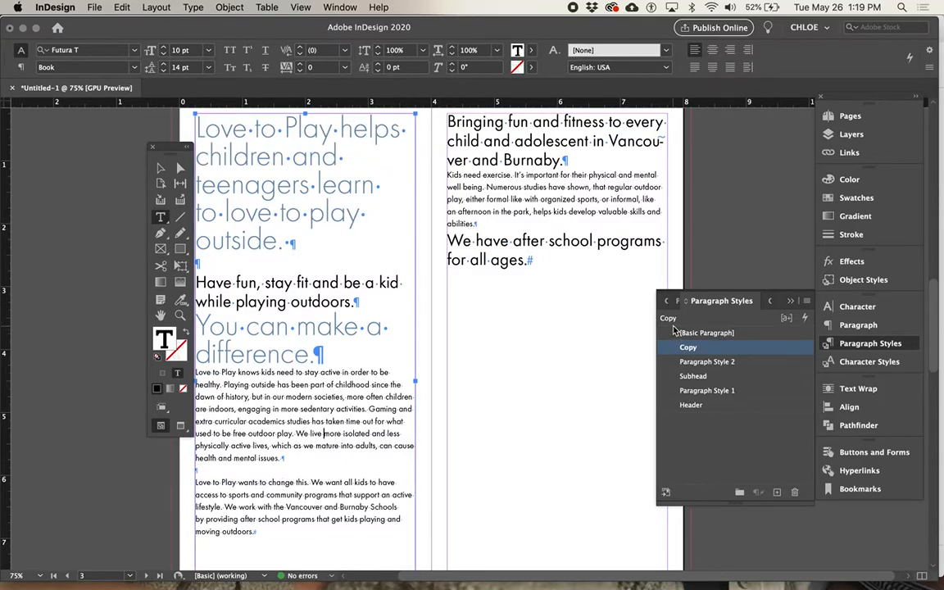
- Apply the Bold PMS 646 character style to the opening "Love to Play" of both body paragraphs
scroll(340, 402, left, 2)
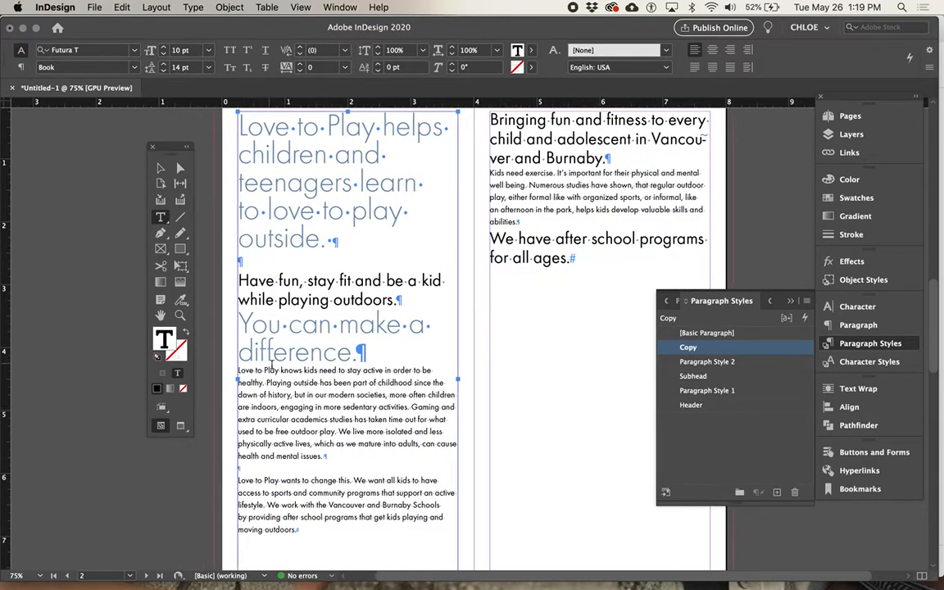
drag(279, 370, 240, 371)
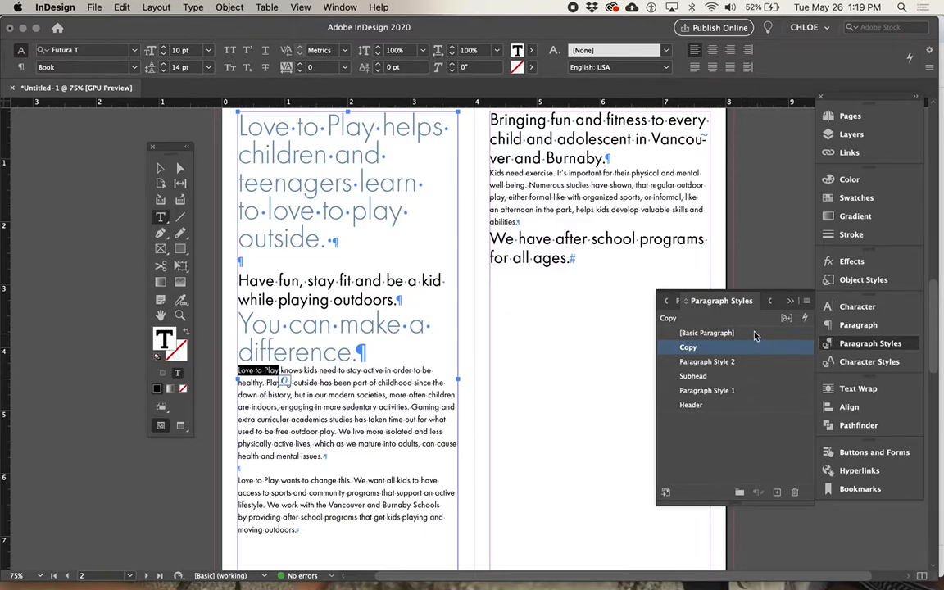
click(868, 361)
click(680, 348)
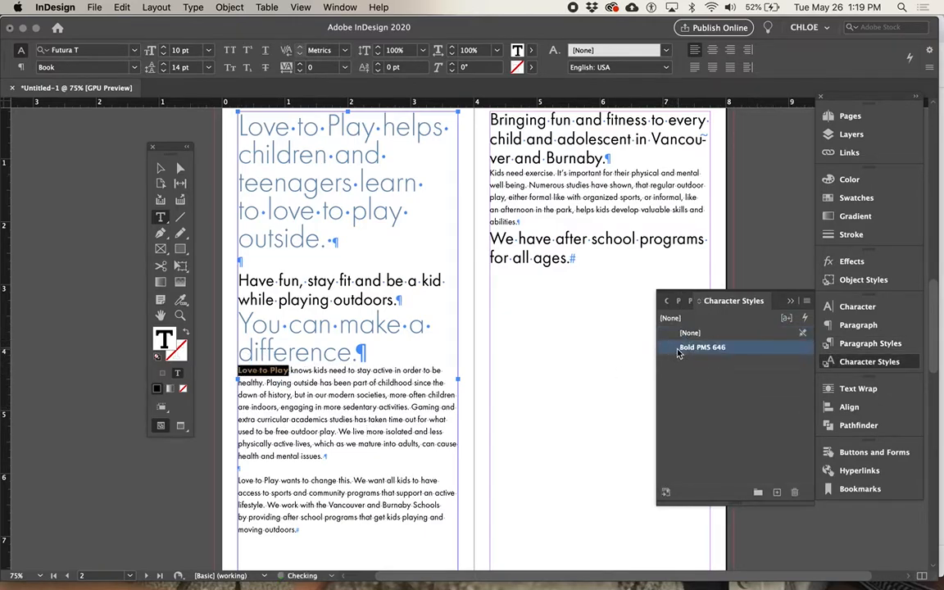
drag(277, 481, 239, 481)
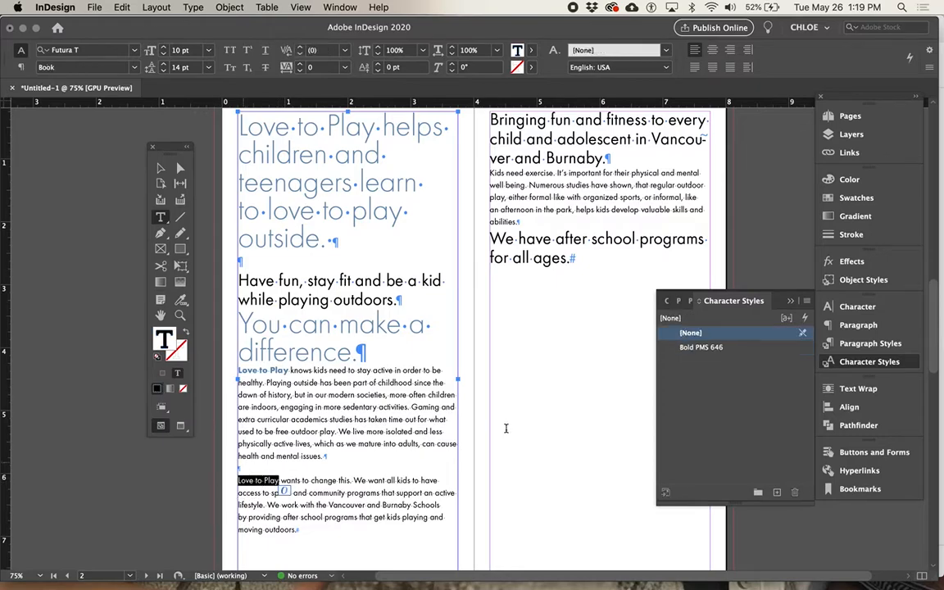
click(679, 359)
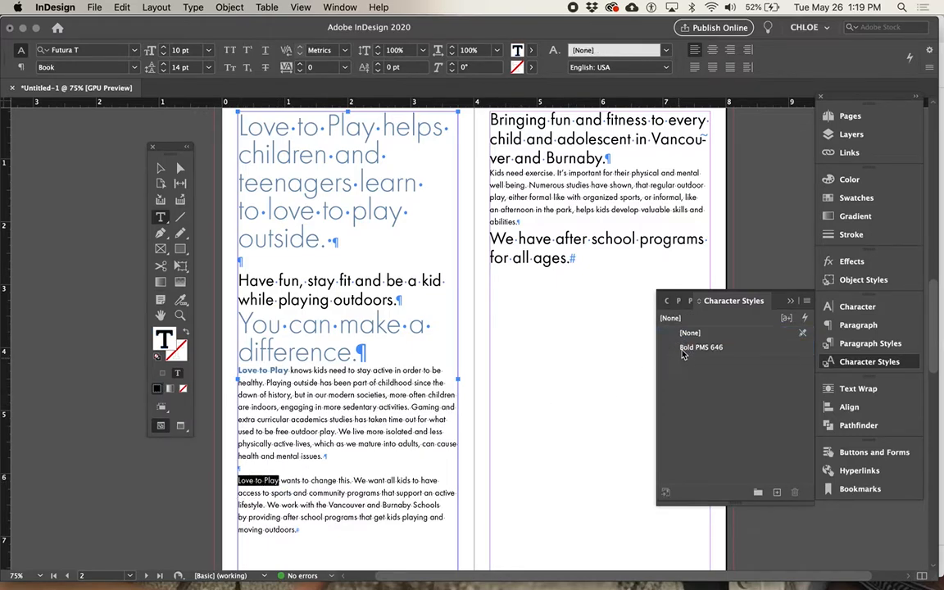
- Apply the Bold PMS 646 character style to "Love to Play" in the "wants to change this" paragraph and preview the spread without guides
click(682, 348)
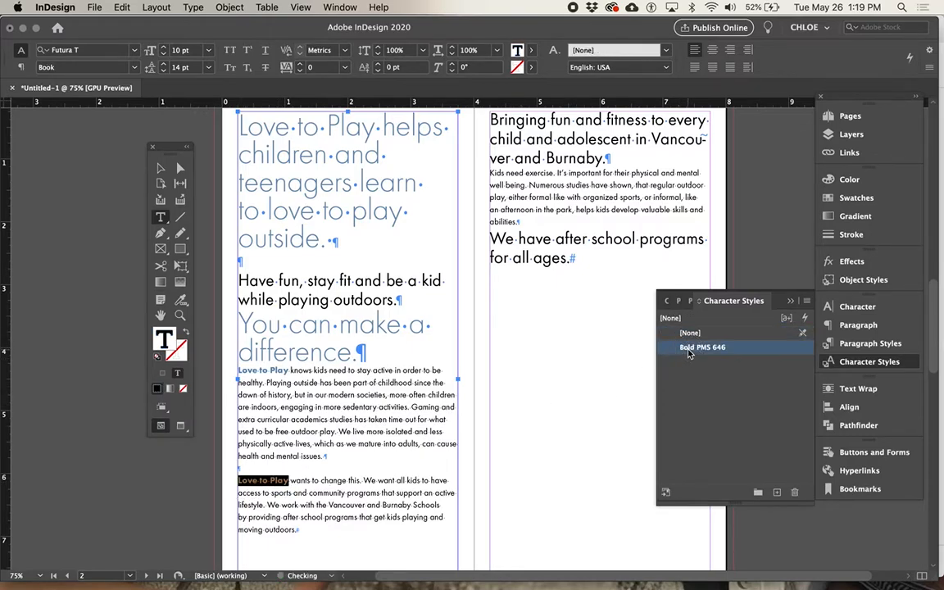
super+click(596, 358)
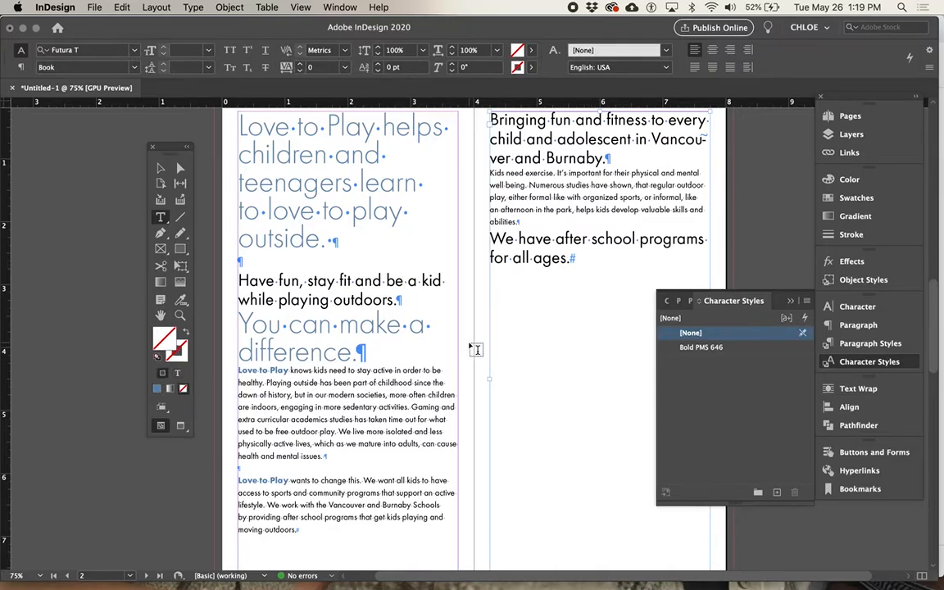
key(w)
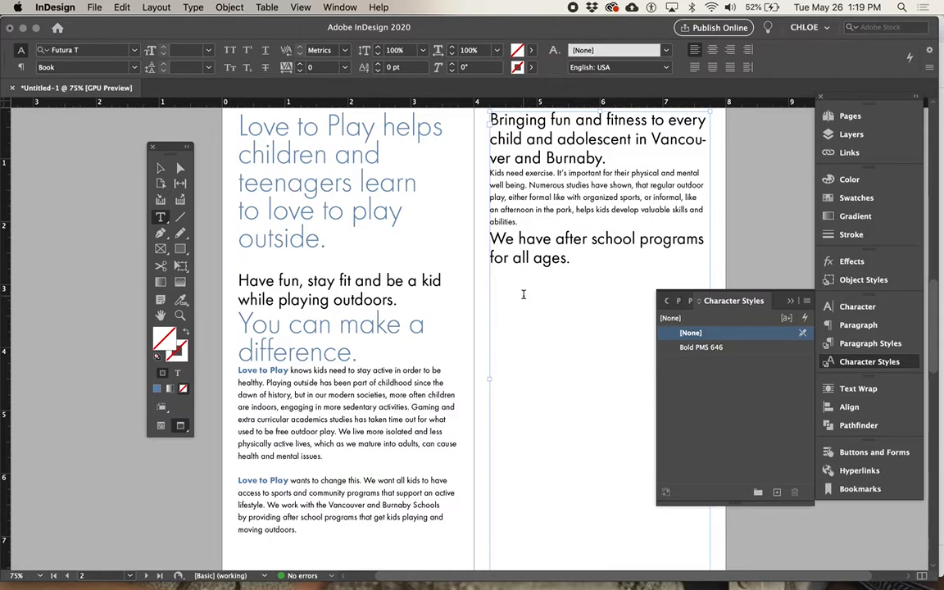
- Try to turn off Hyphenate in the Subhead paragraph style with the cursor in the "Bringing fun and fitness" subhead
scroll(523, 294, right, 3)
scroll(523, 294, up, 2)
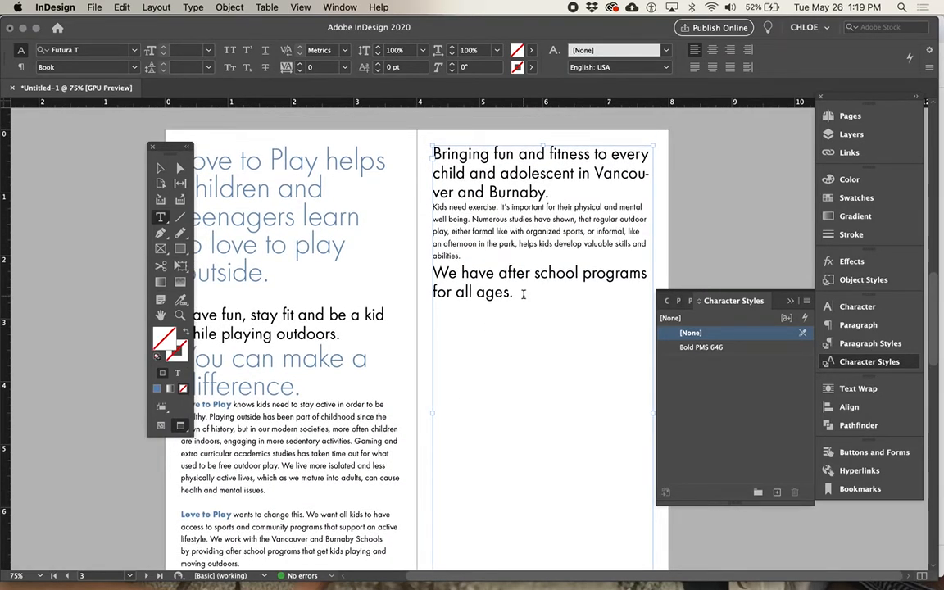
scroll(523, 294, down, 2)
scroll(522, 294, left, 1)
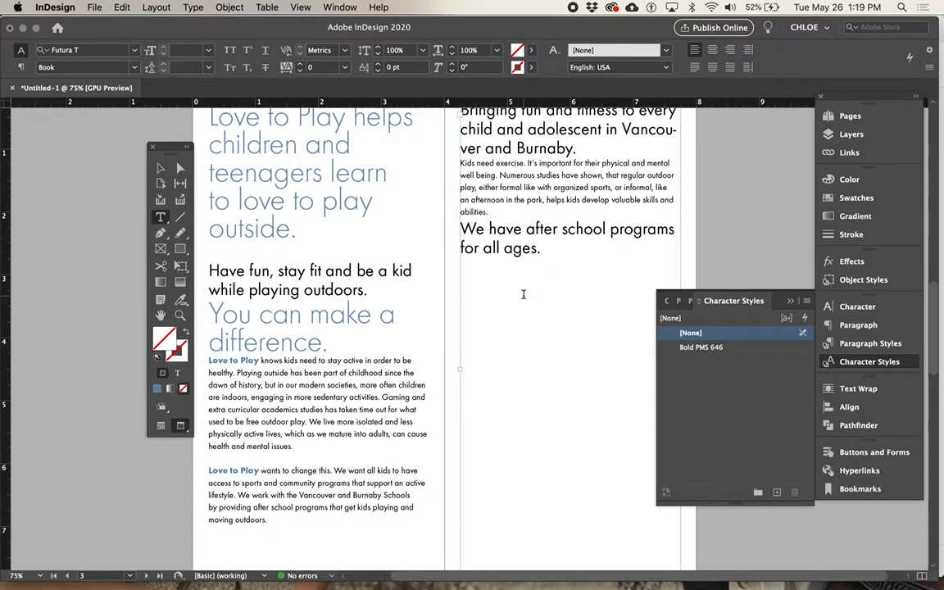
scroll(523, 294, up, 2)
scroll(523, 293, right, 1)
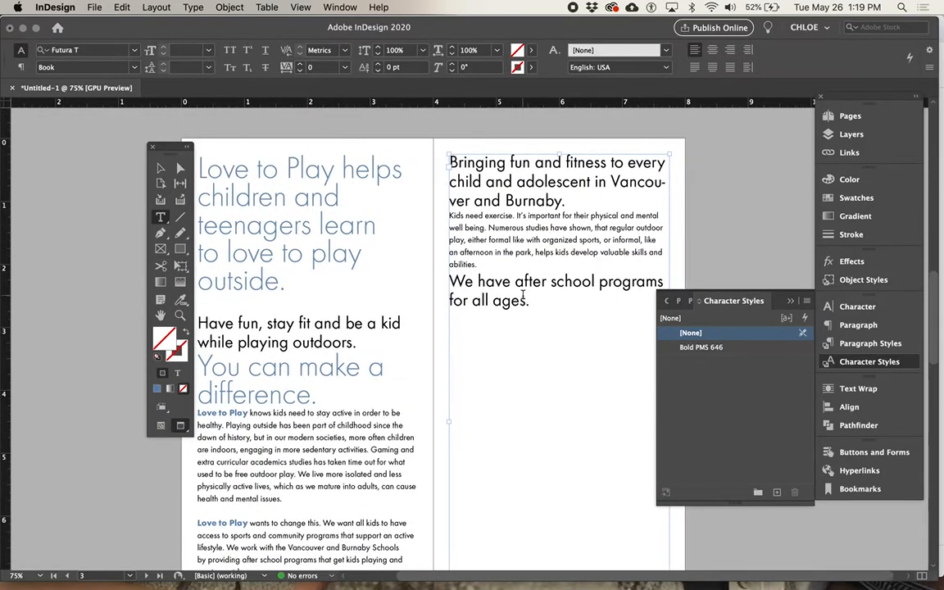
click(566, 163)
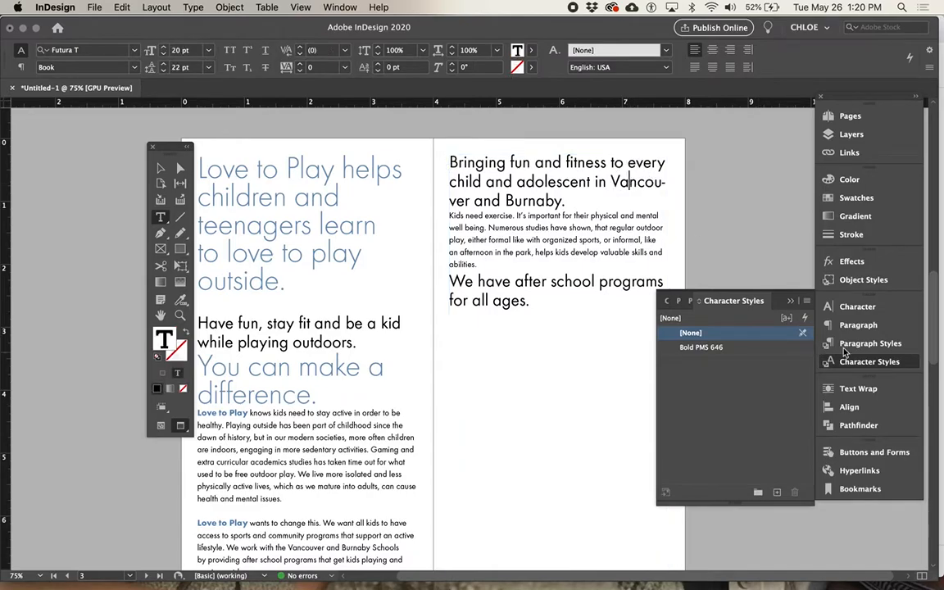
click(689, 301)
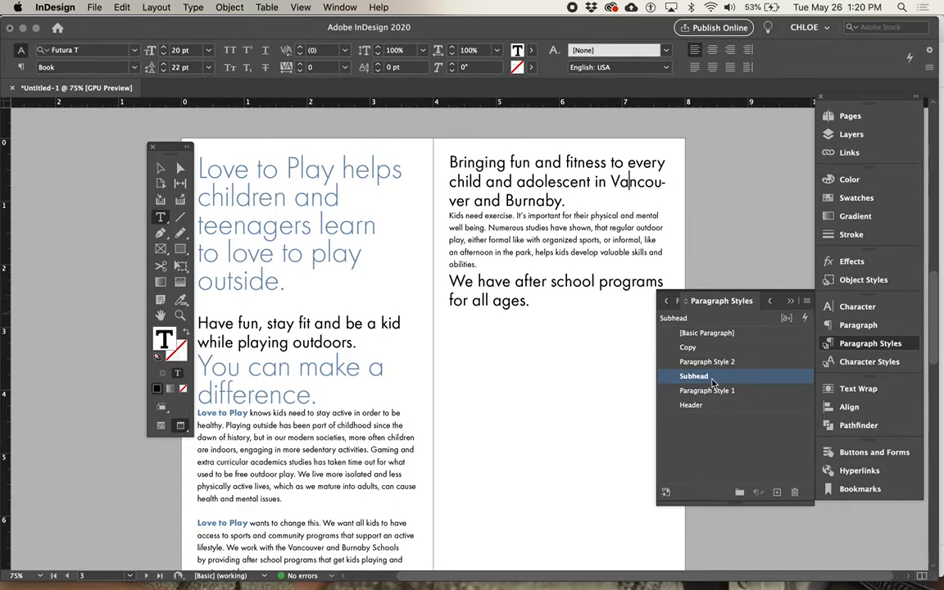
double_click(704, 377)
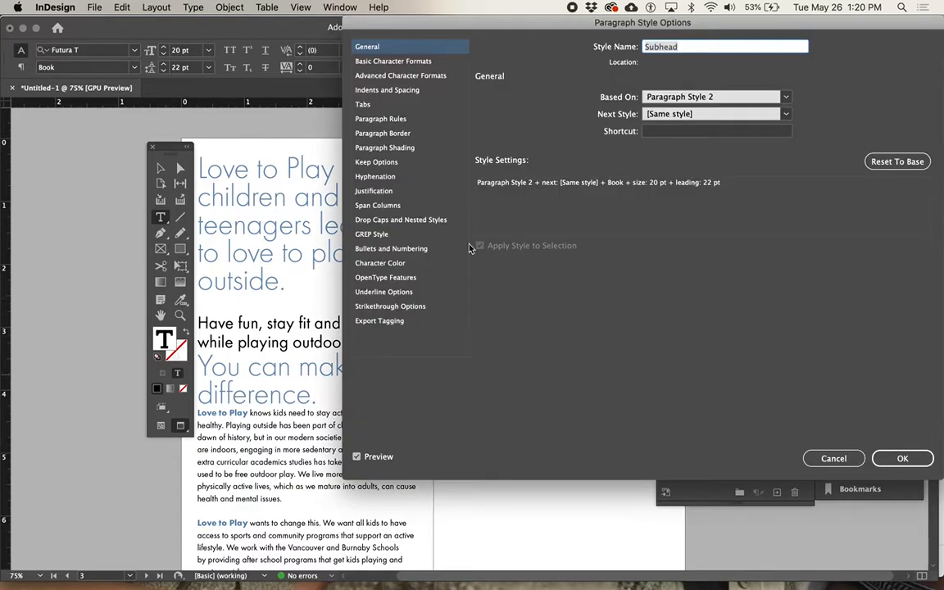
click(378, 178)
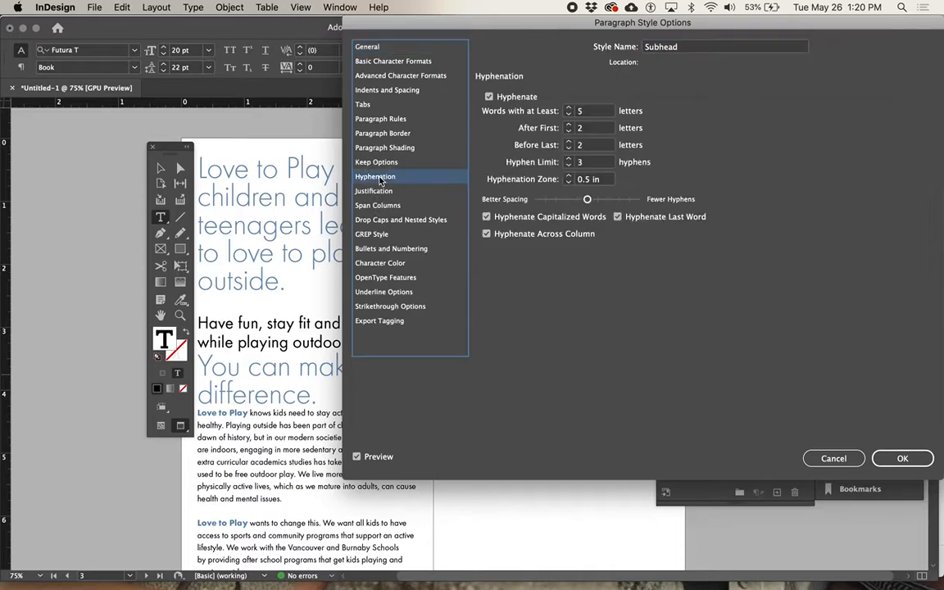
click(489, 97)
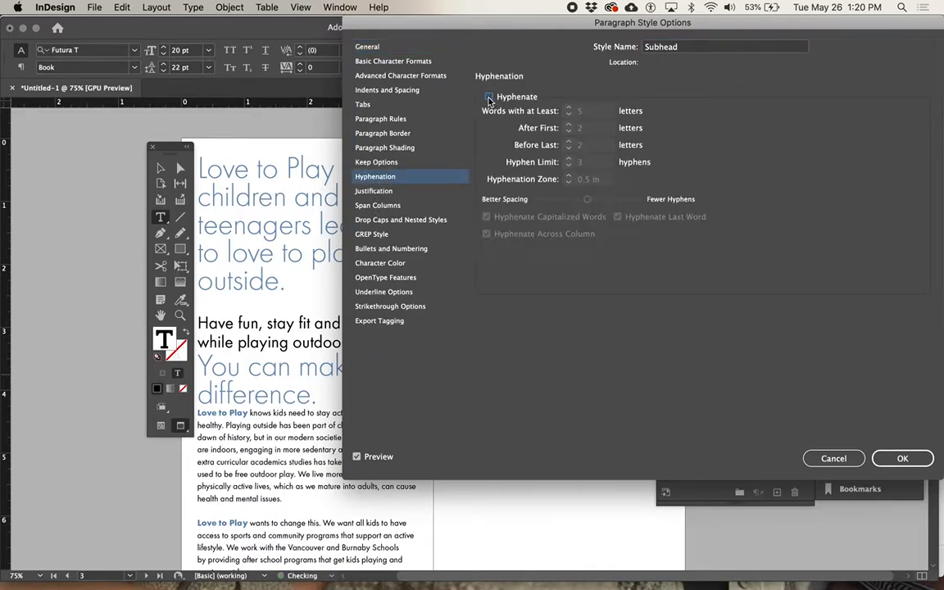
key(Return)
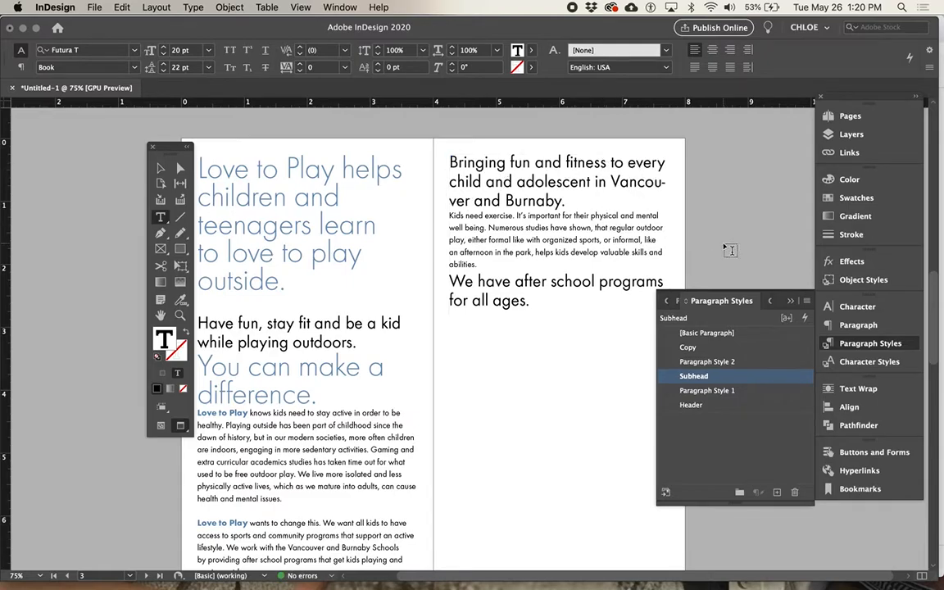
- Turn off hyphenation for the "Bringing fun and fitness" subhead and try to redefine the Subhead paragraph style from it
click(856, 325)
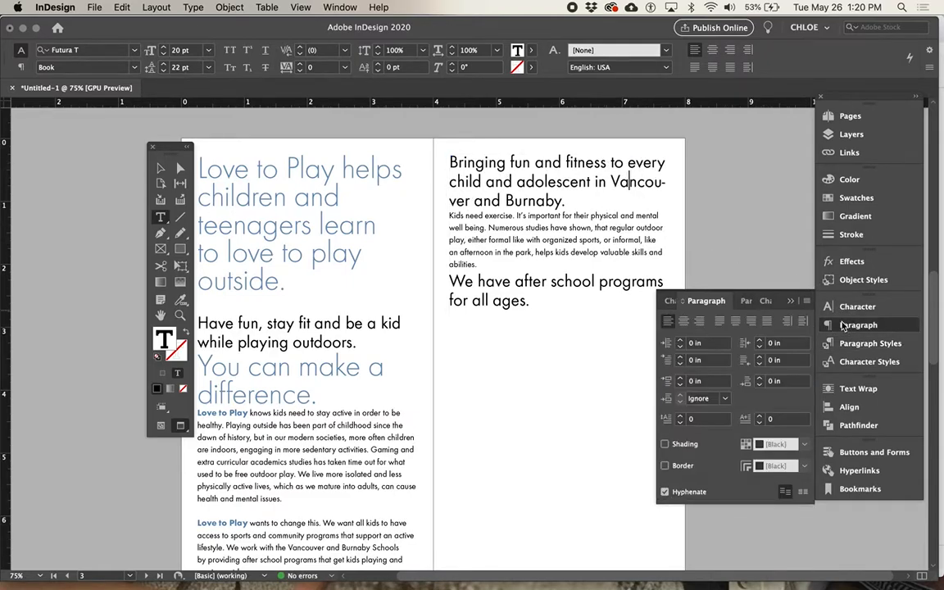
click(664, 492)
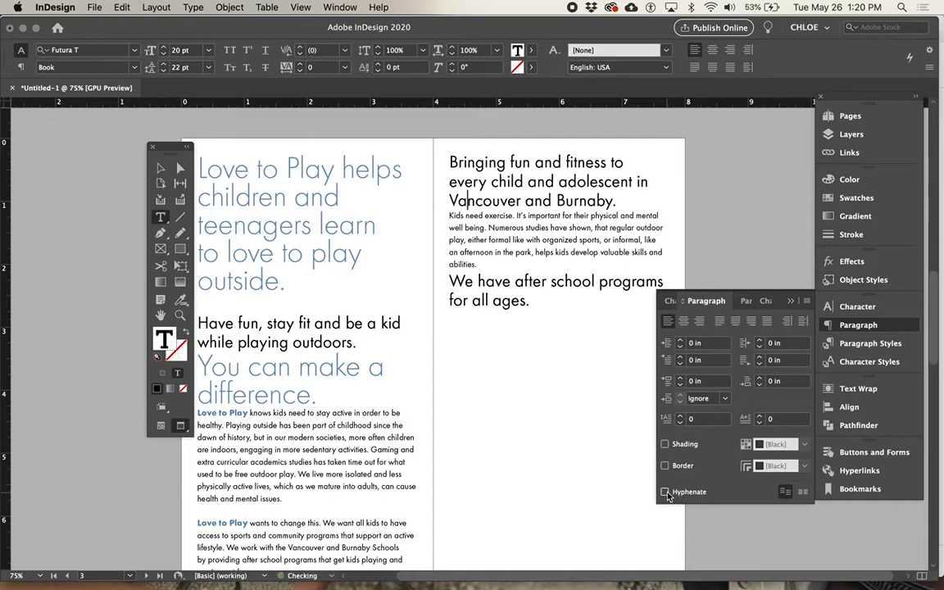
click(748, 301)
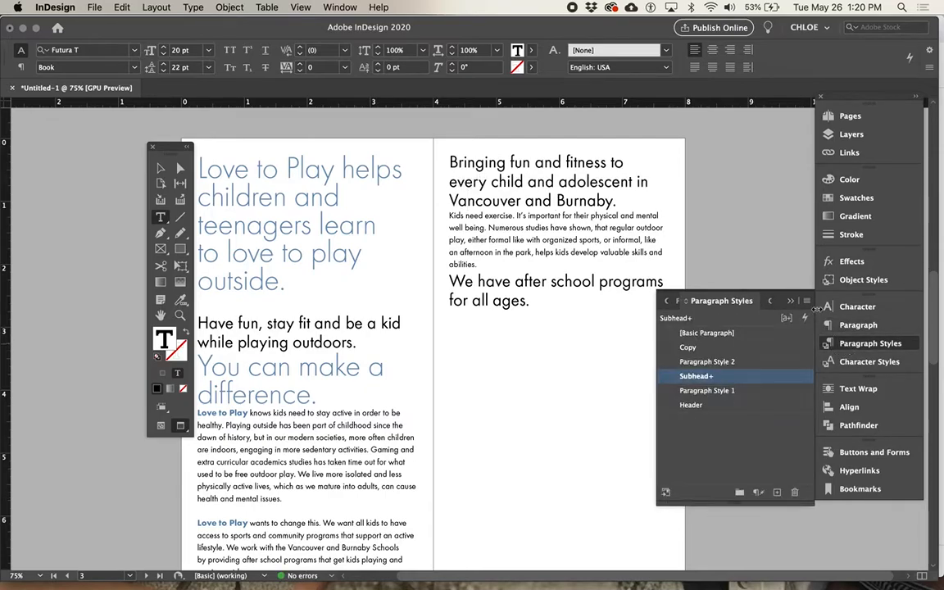
click(808, 302)
click(792, 318)
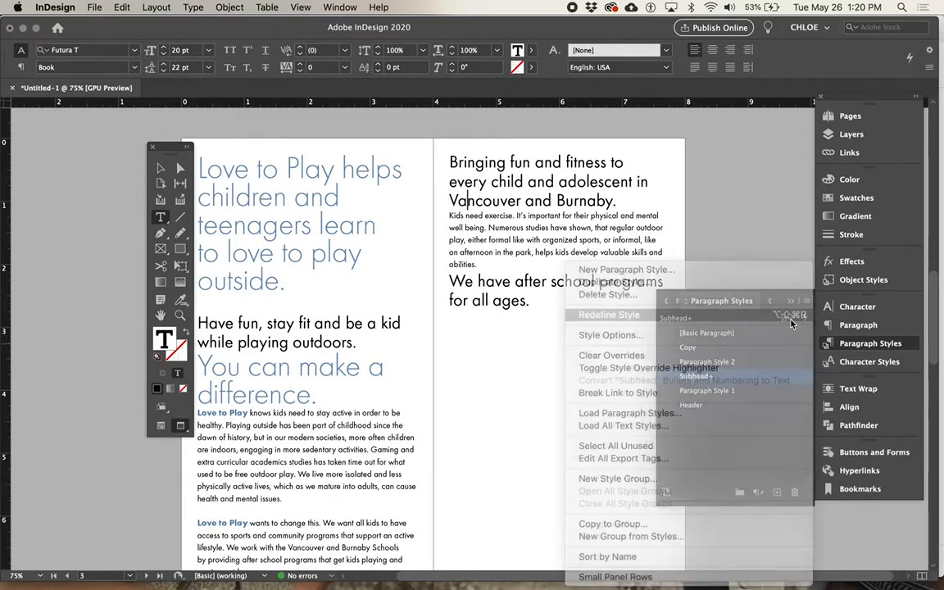
- Toggle Hyphenate on and back off in the subhead paragraph's Hyphenation Settings and accept them
click(929, 66)
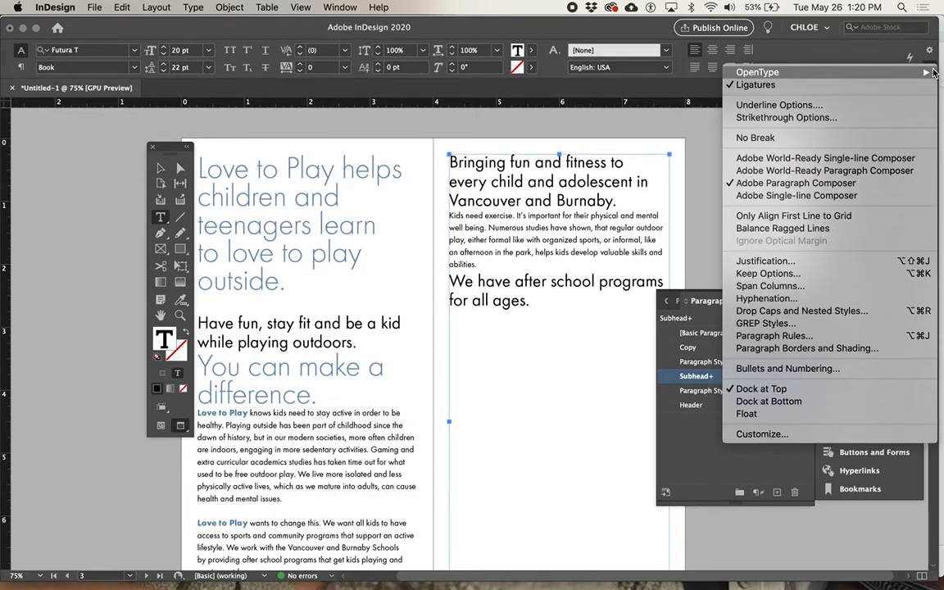
click(814, 299)
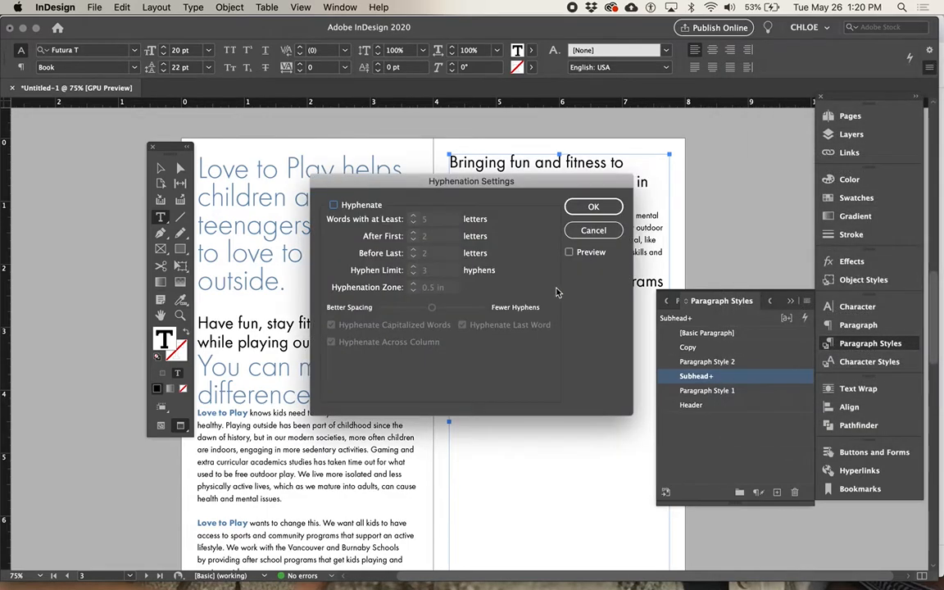
click(334, 206)
click(335, 205)
click(574, 209)
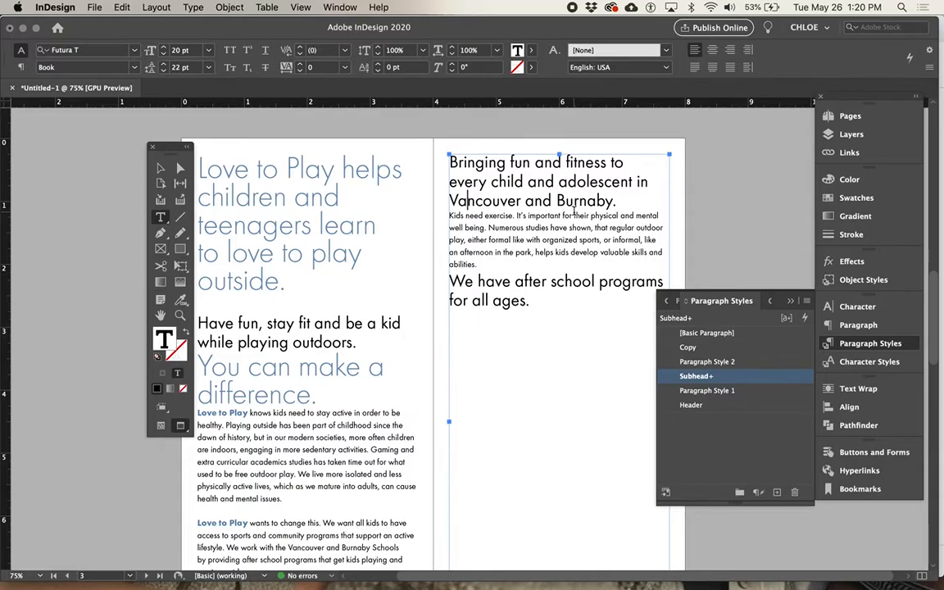
- Clear the subhead's overrides and turn off Hyphenate in the Subhead paragraph style
alt+click(752, 378)
double_click(752, 379)
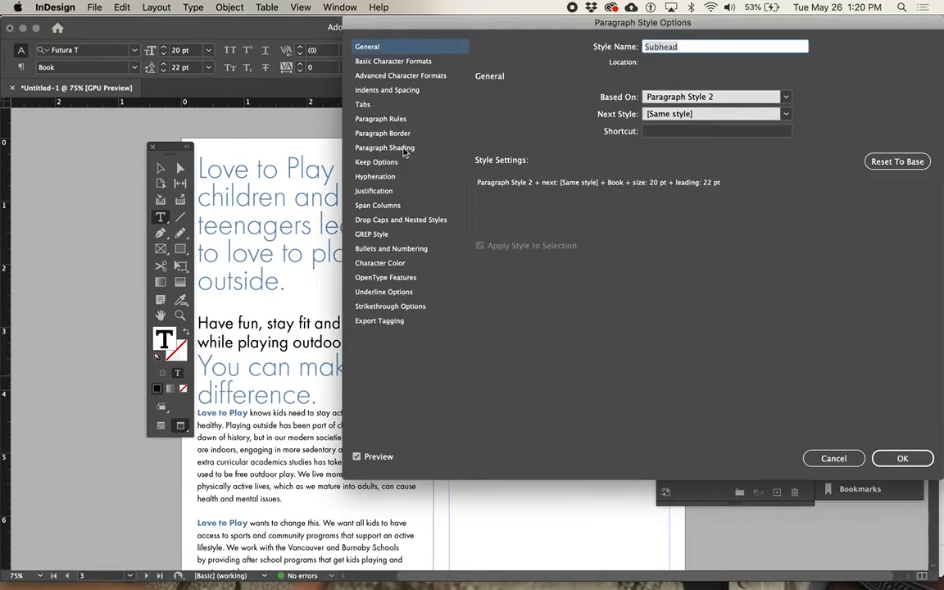
click(374, 176)
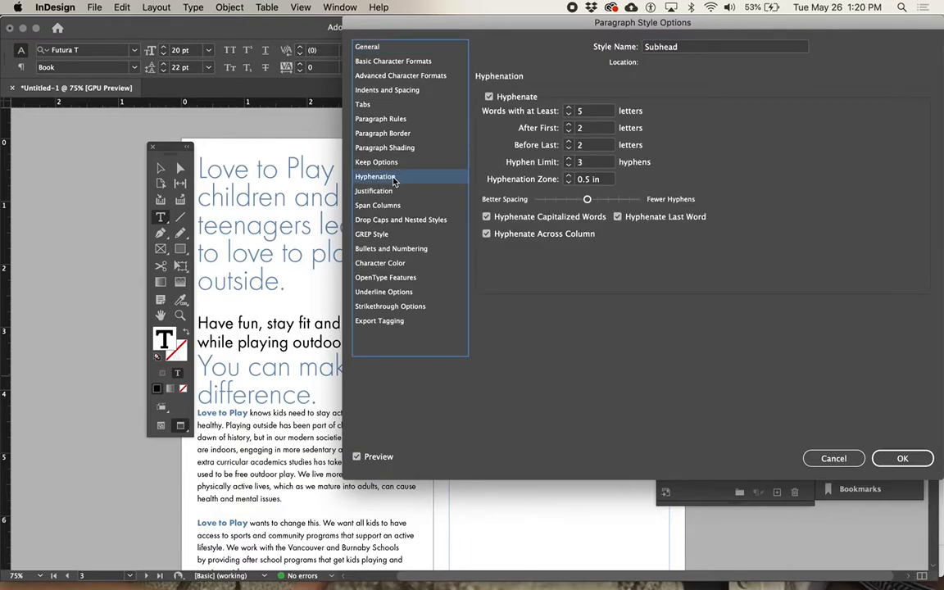
click(516, 97)
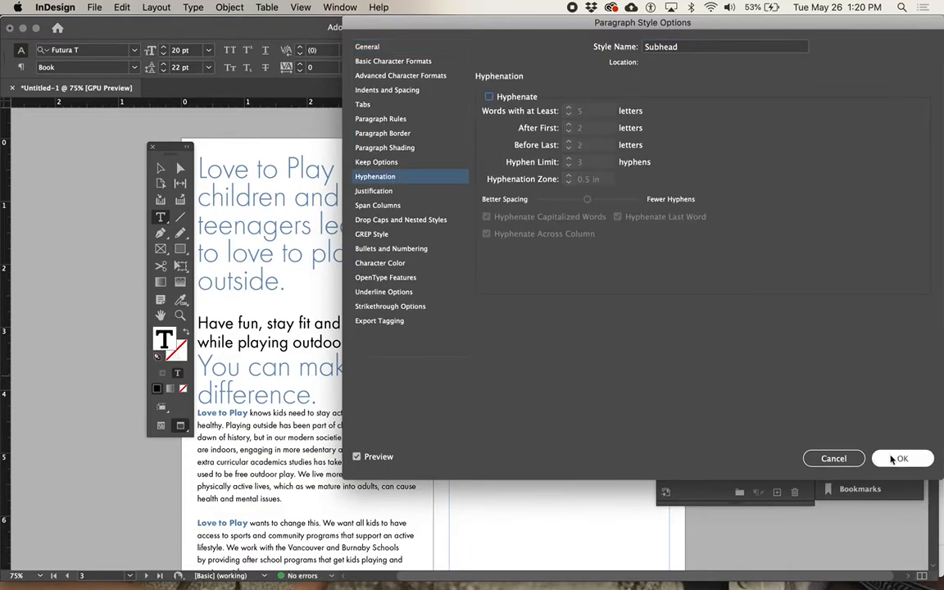
click(900, 458)
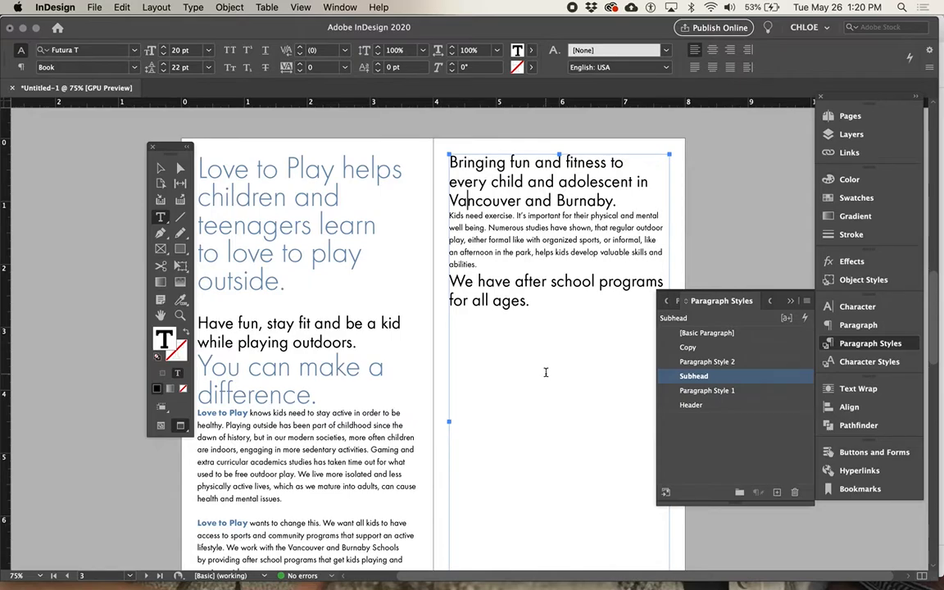